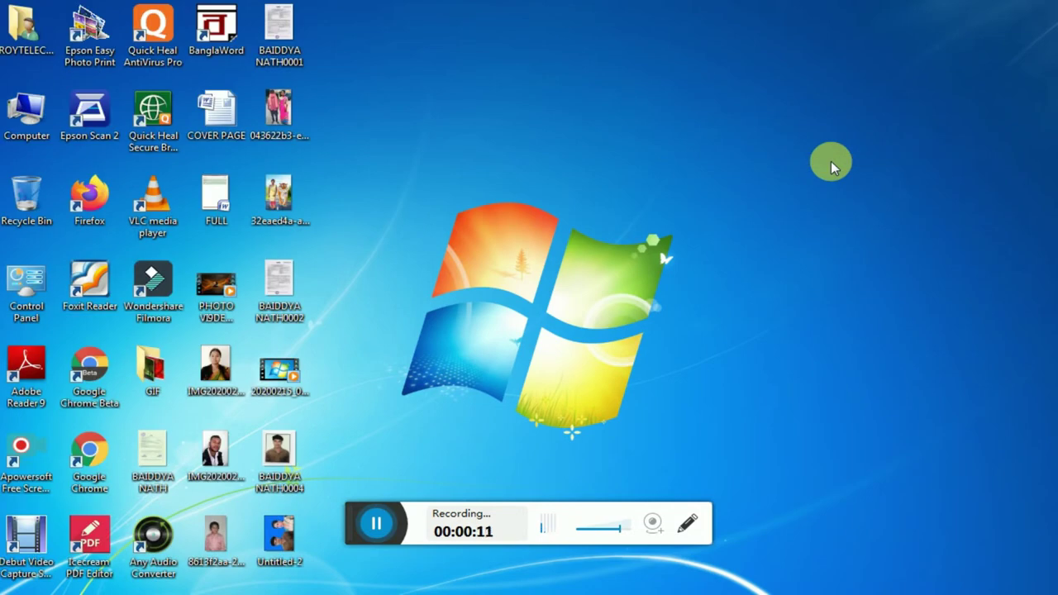
right_click(836, 168)
left_click(854, 205)
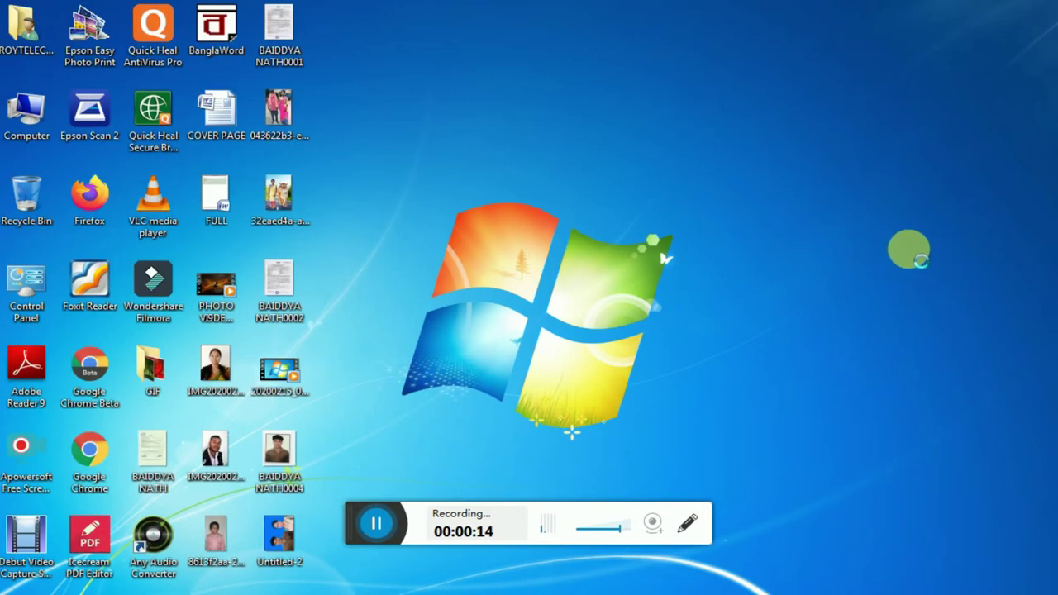
right_click(909, 251)
left_click(909, 252)
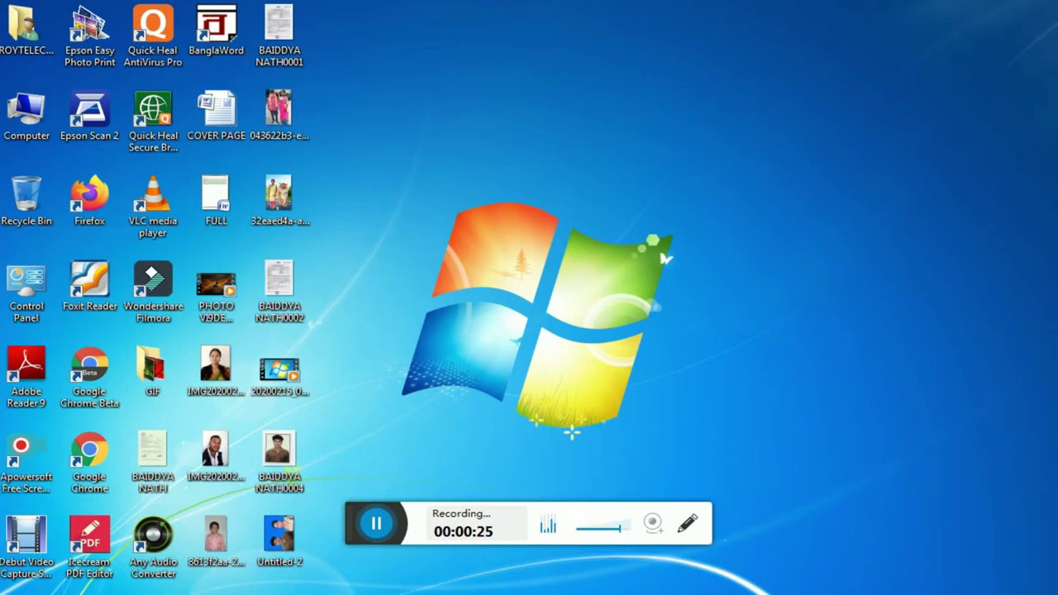
Switch to the Chrome browser and load google.com in a new tab
key("alt+Tab")
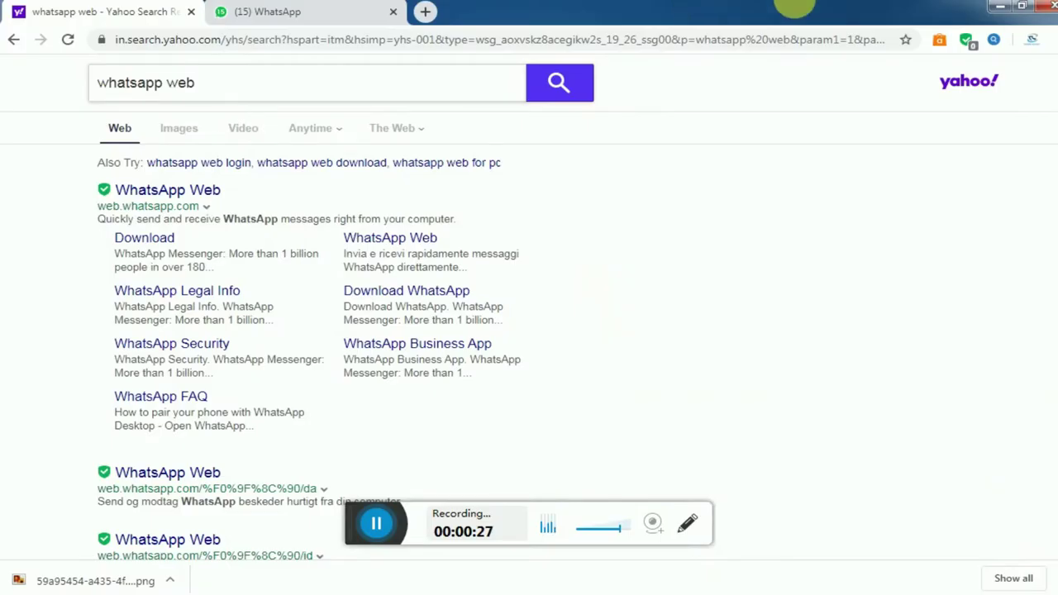
left_click(425, 12)
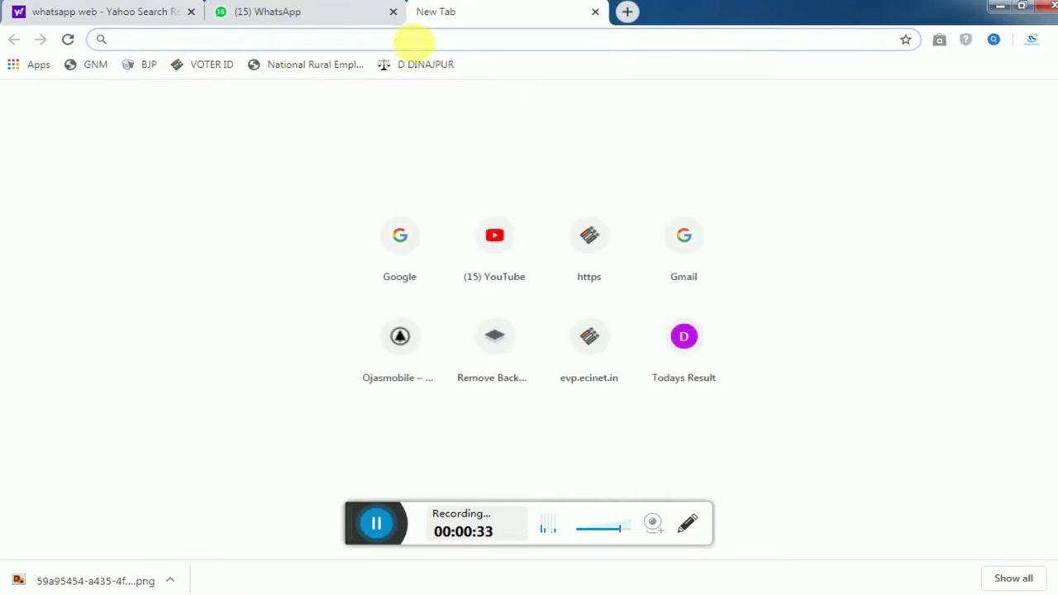
type("google.com")
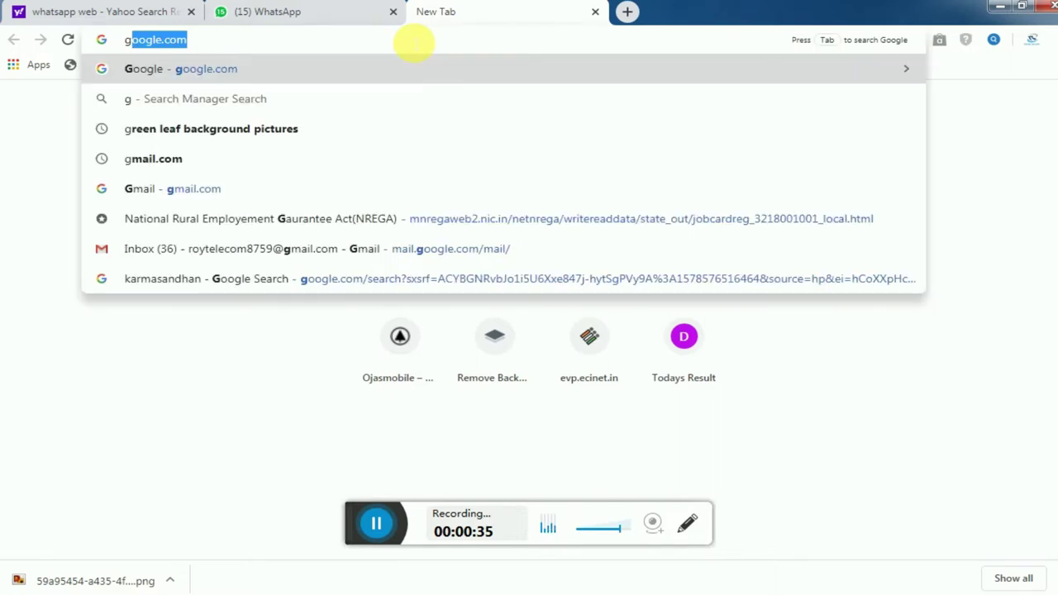
key("Return")
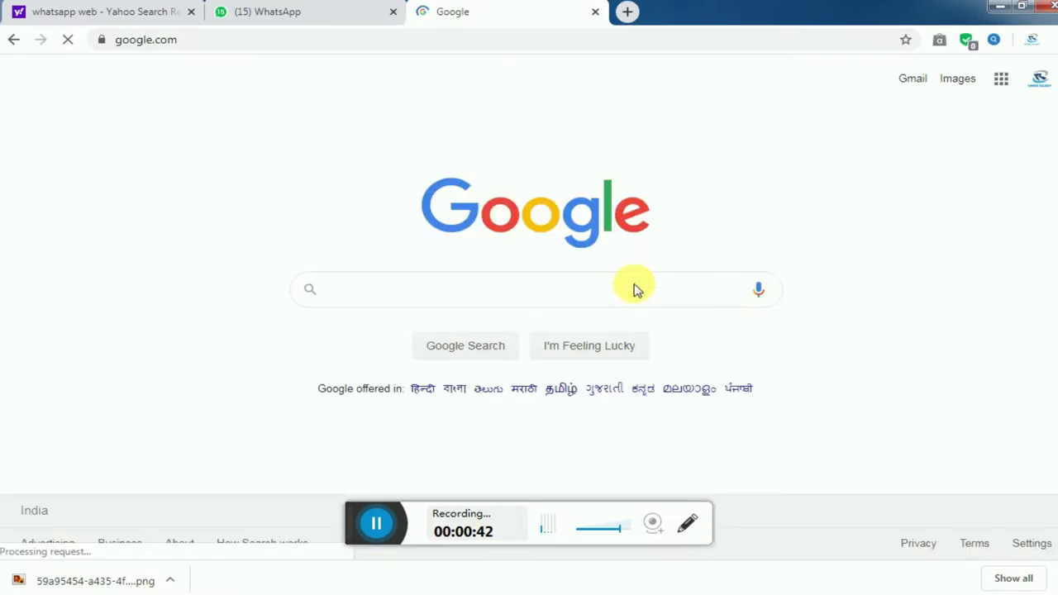
Search Google for remove.bg
left_click(524, 292)
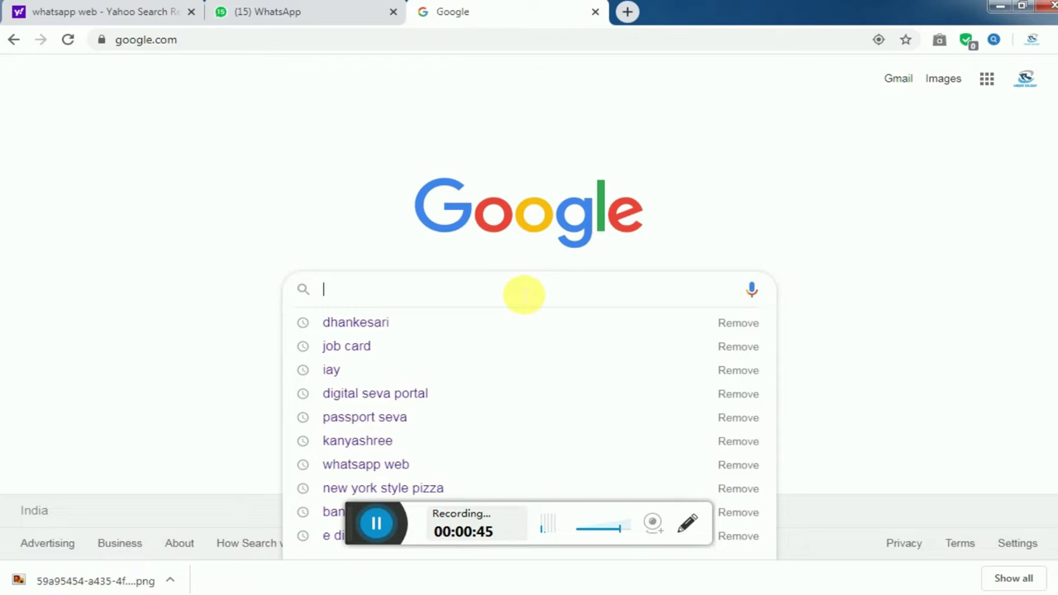
type("remove")
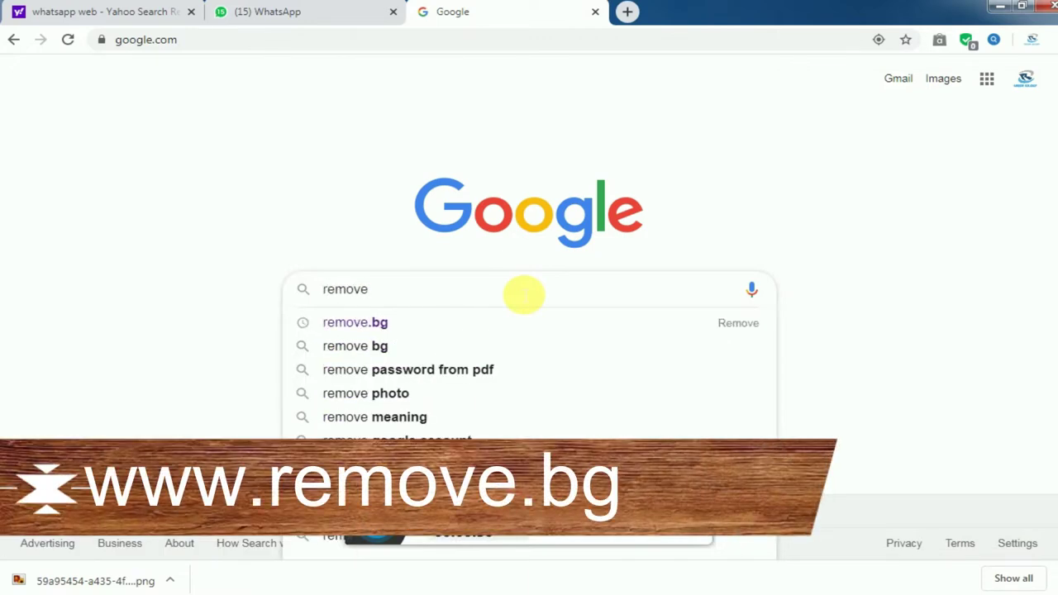
type(".bg")
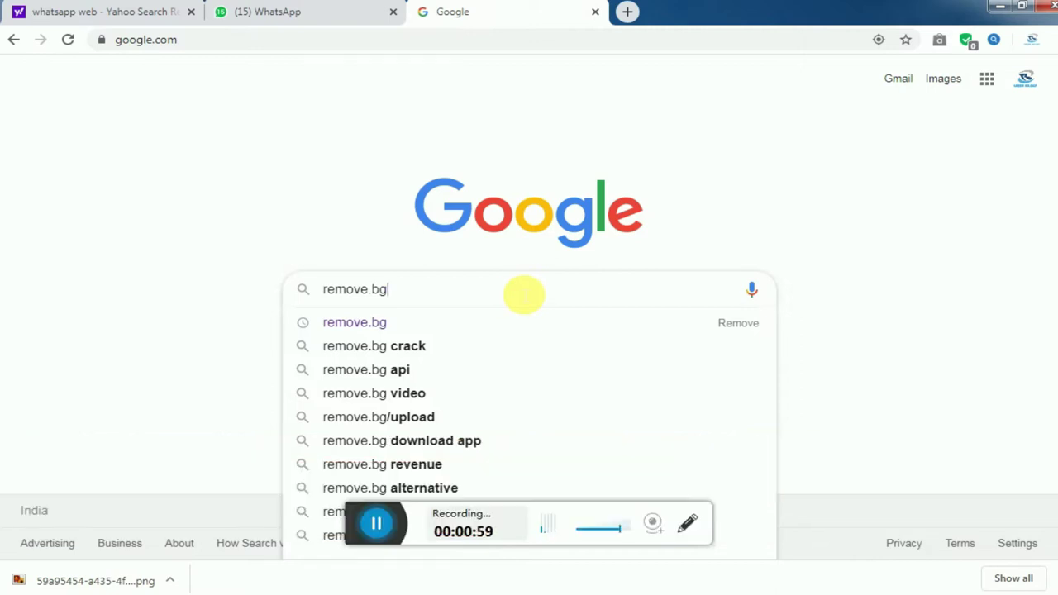
left_click(399, 324)
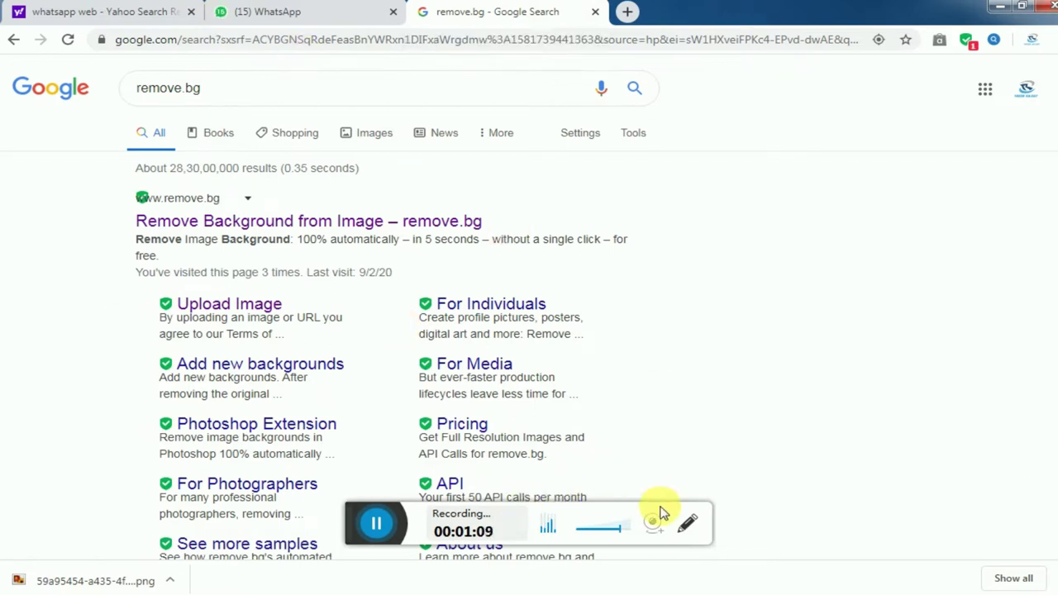
left_click(686, 523)
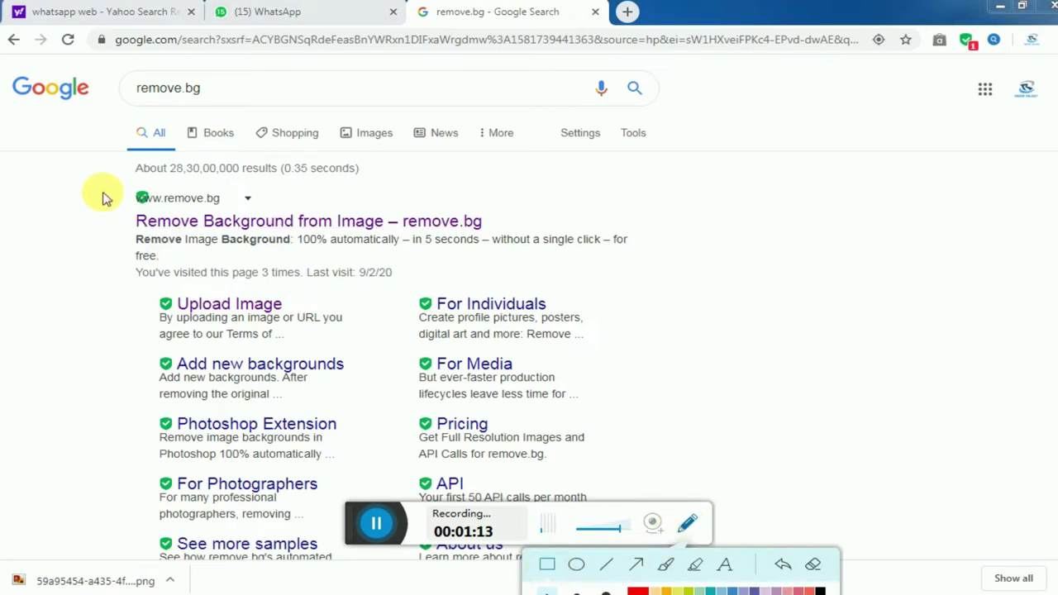
mouse_move(108, 192)
left_mouse_down()
mouse_move(256, 229)
mouse_move(464, 240)
mouse_move(517, 256)
left_mouse_up()
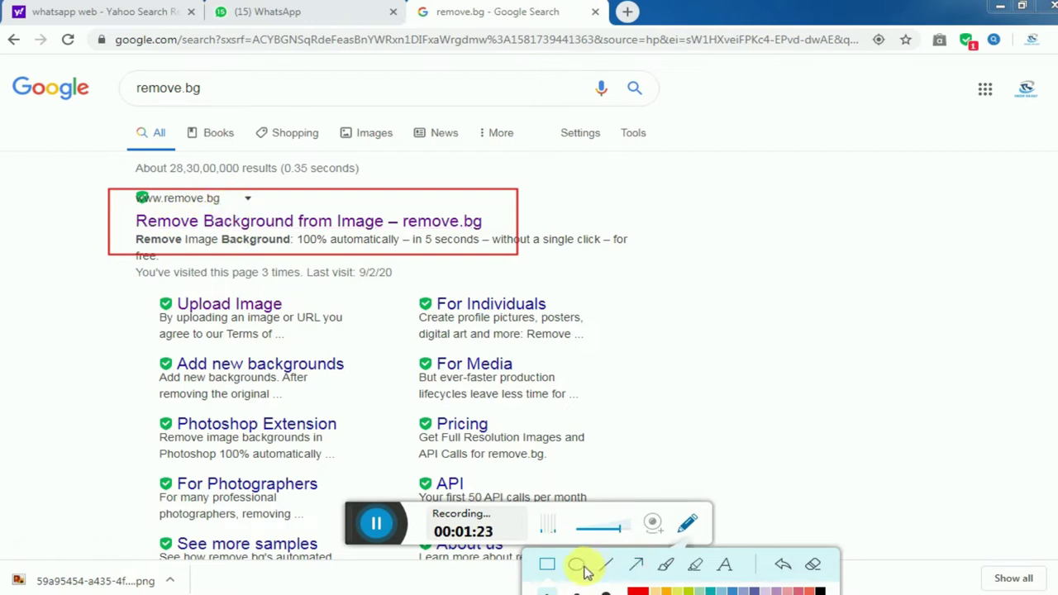
left_click(783, 564)
left_click(691, 527)
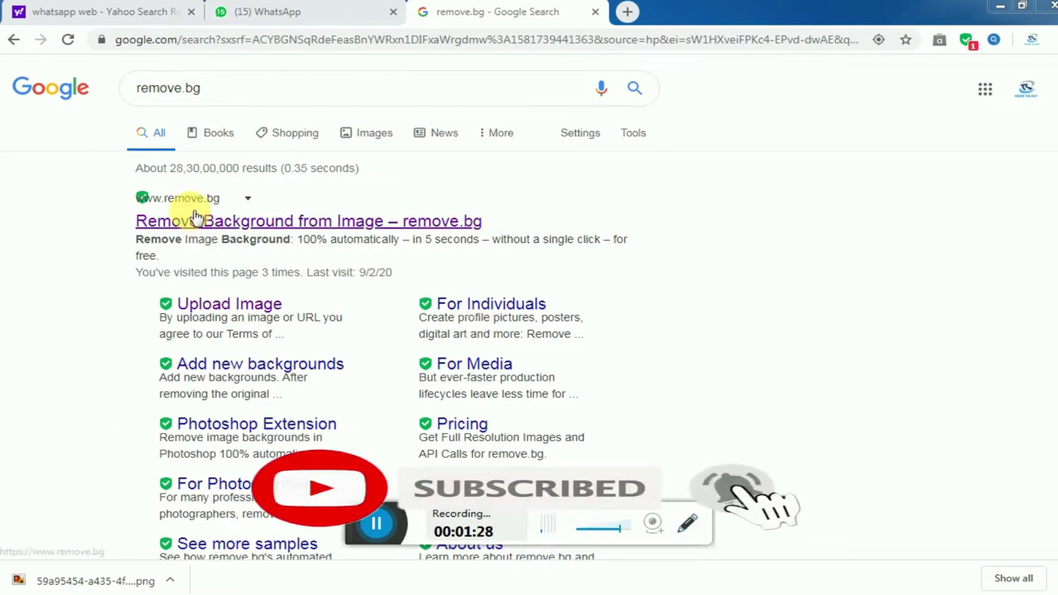
Open the remove.bg website from the search results and start an image upload to bring up the file chooser
left_click(191, 208)
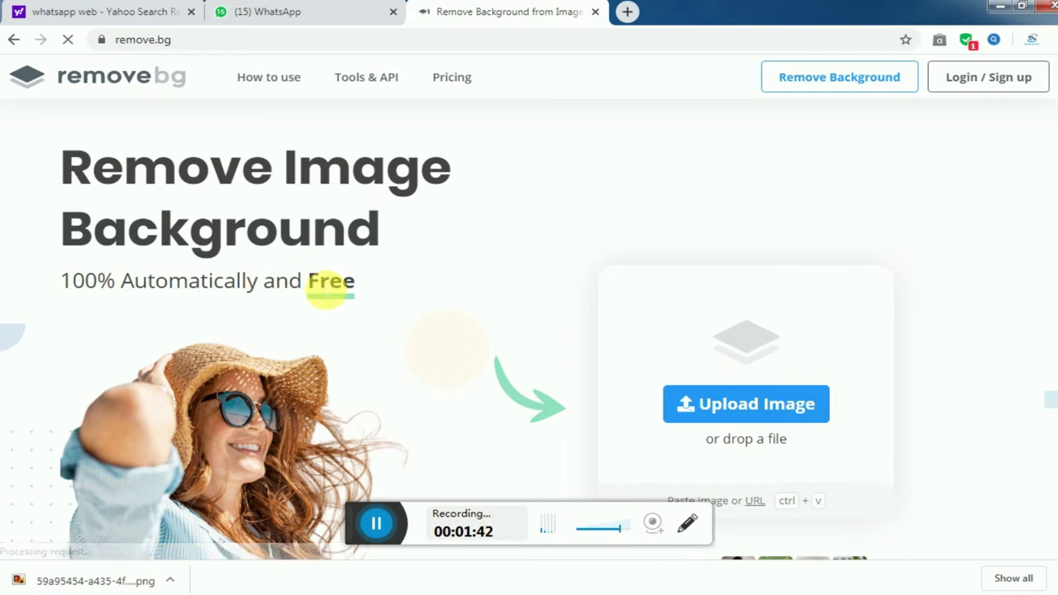
scroll(472, 281, "down", 1)
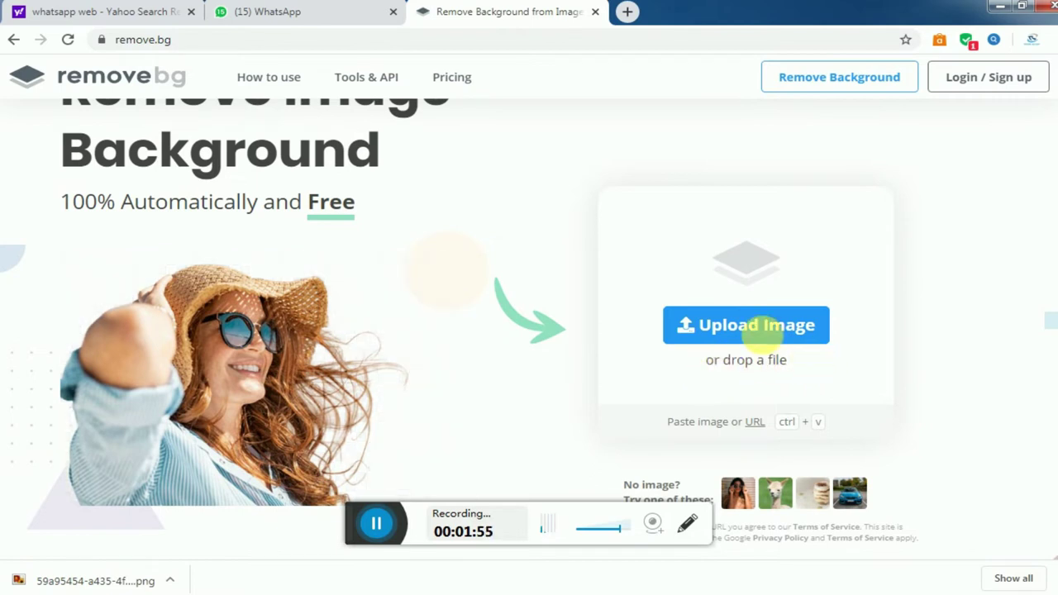
key("ctrl+v")
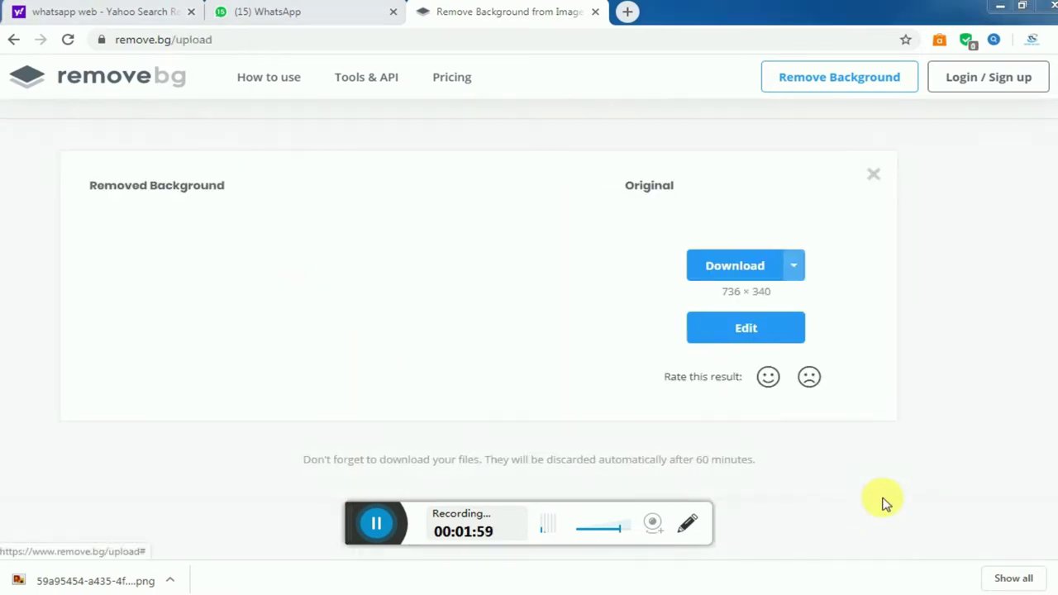
left_click(716, 447)
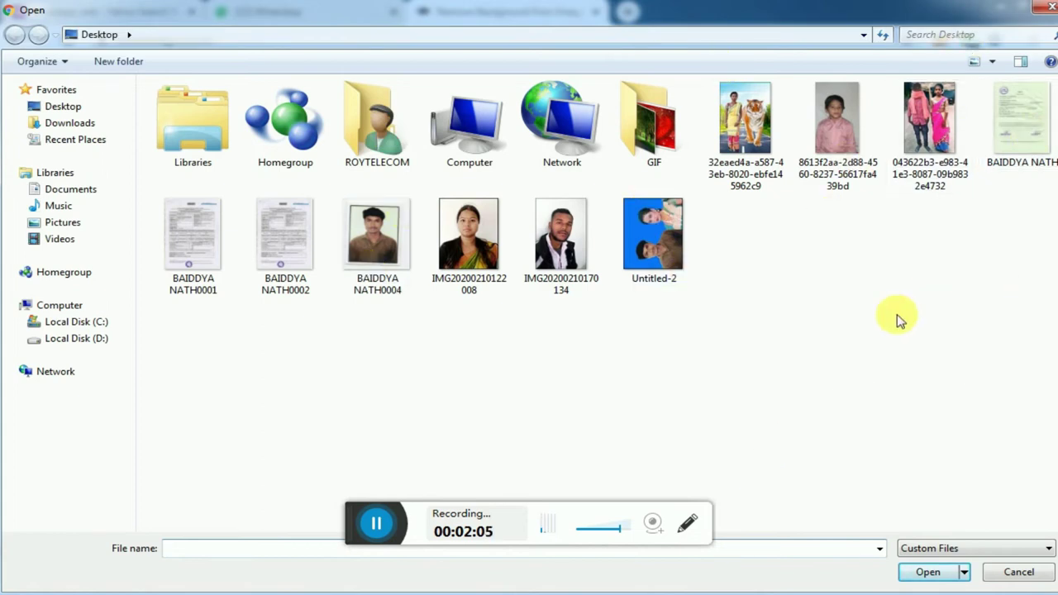
double_click(492, 142)
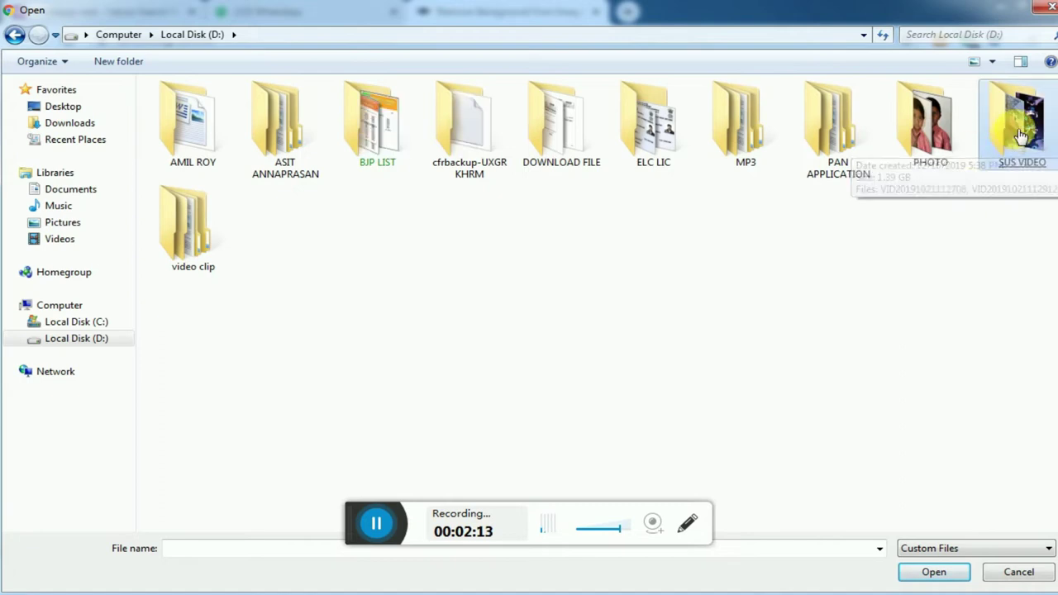
double_click(1027, 155)
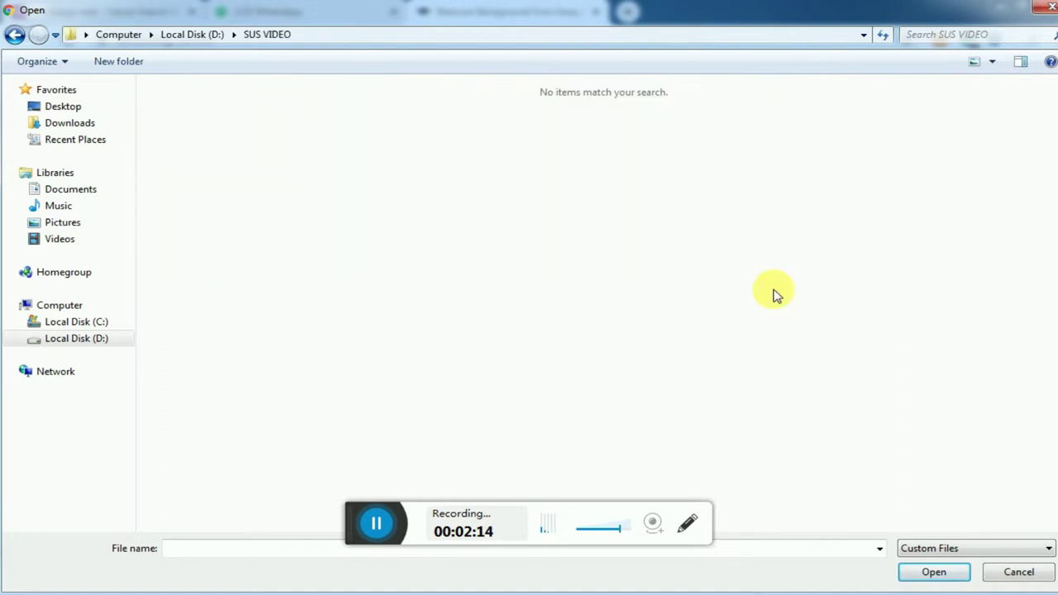
left_click(17, 35)
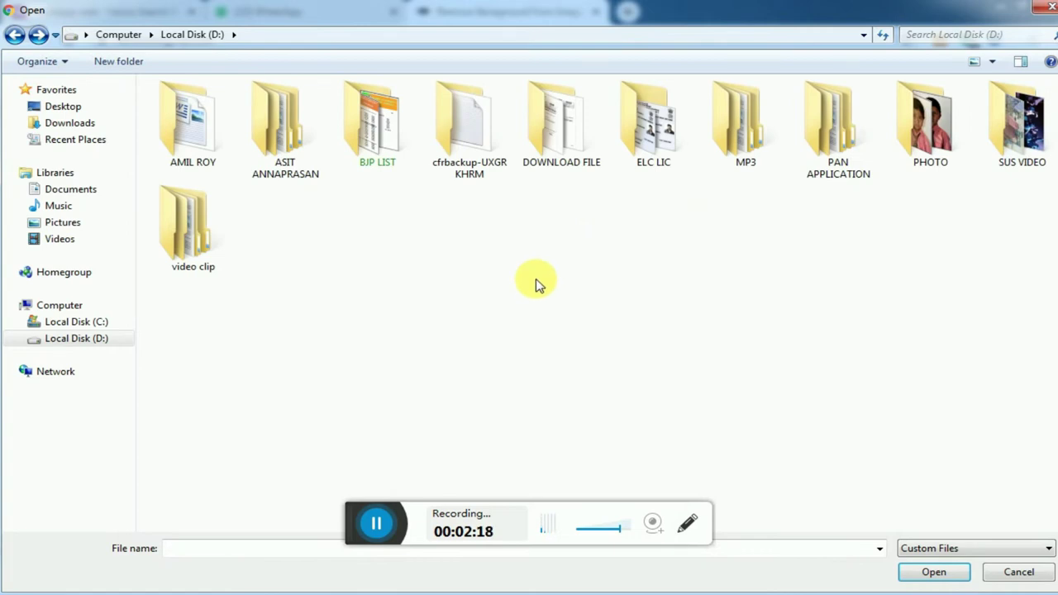
left_click(83, 339)
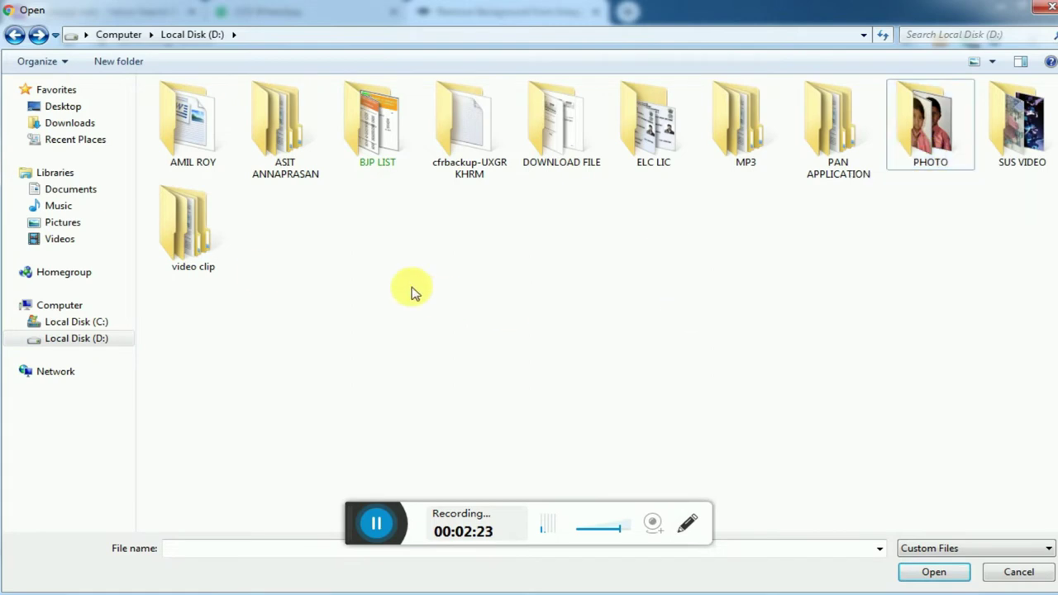
left_click(85, 112)
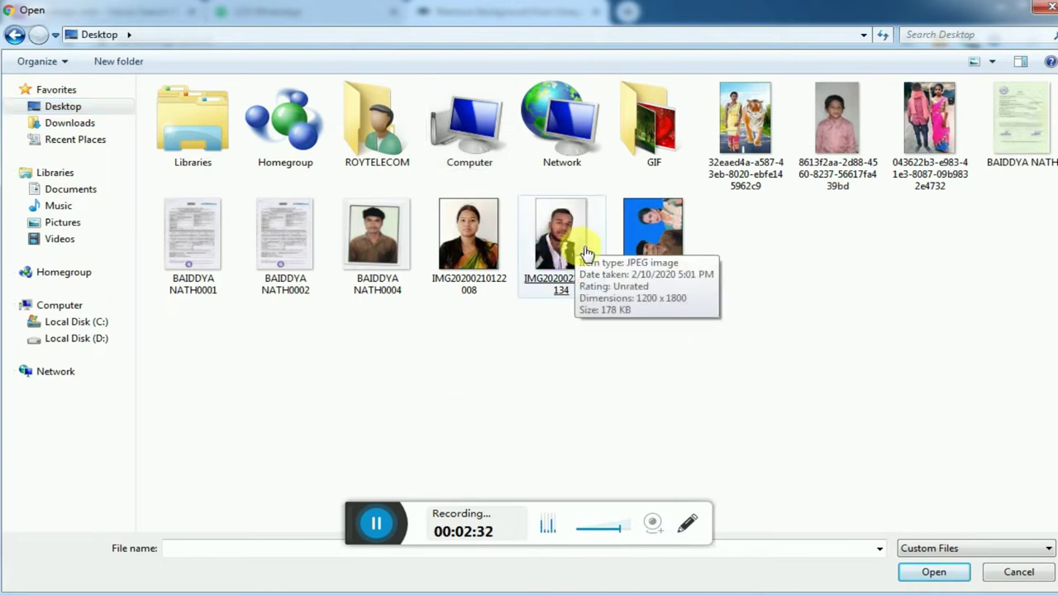
double_click(586, 266)
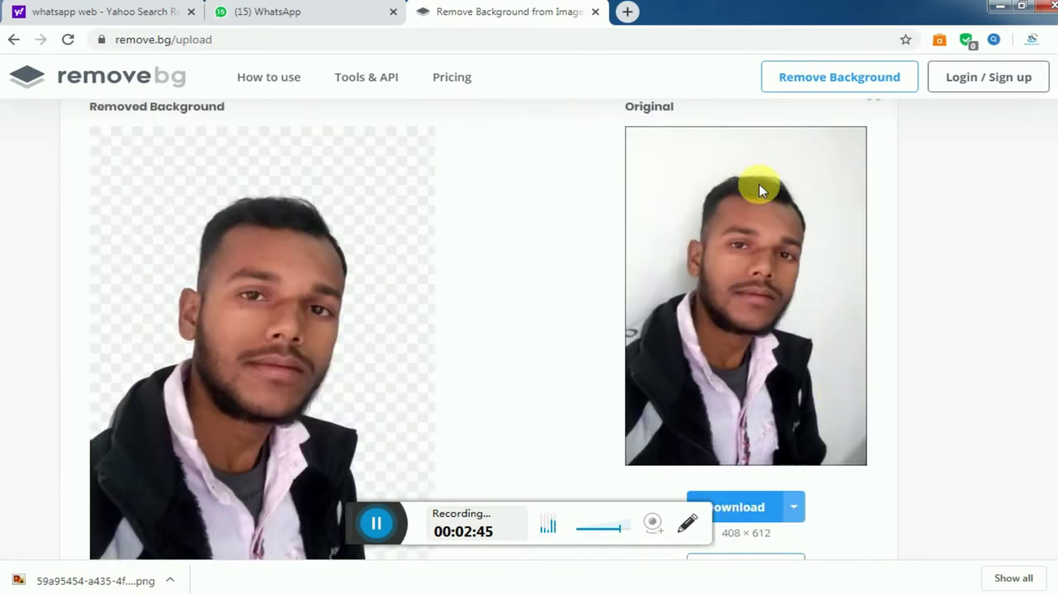
scroll(259, 293, "down", 2)
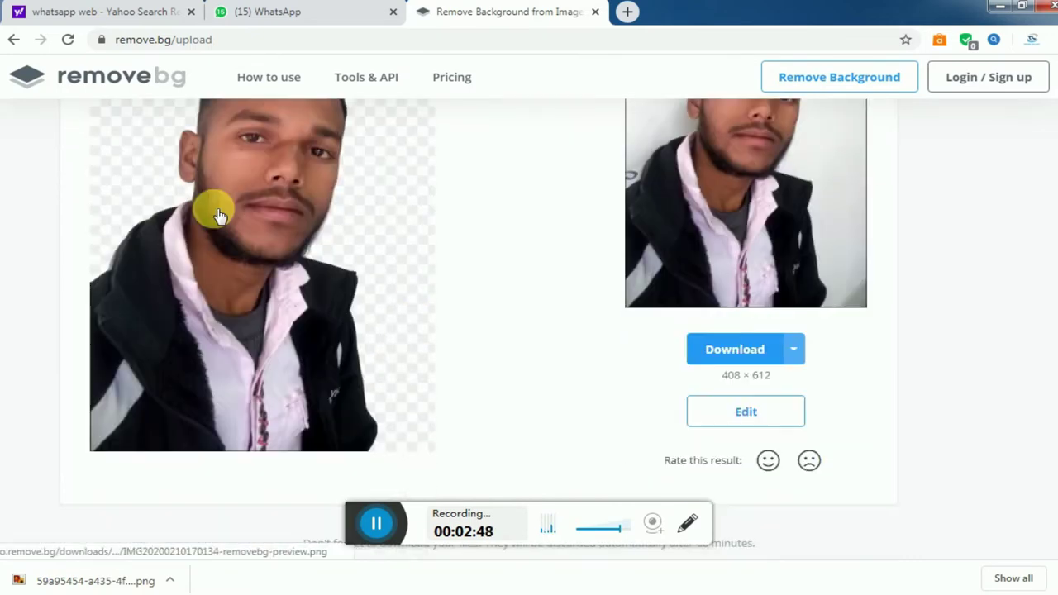
scroll(366, 371, "up", 3)
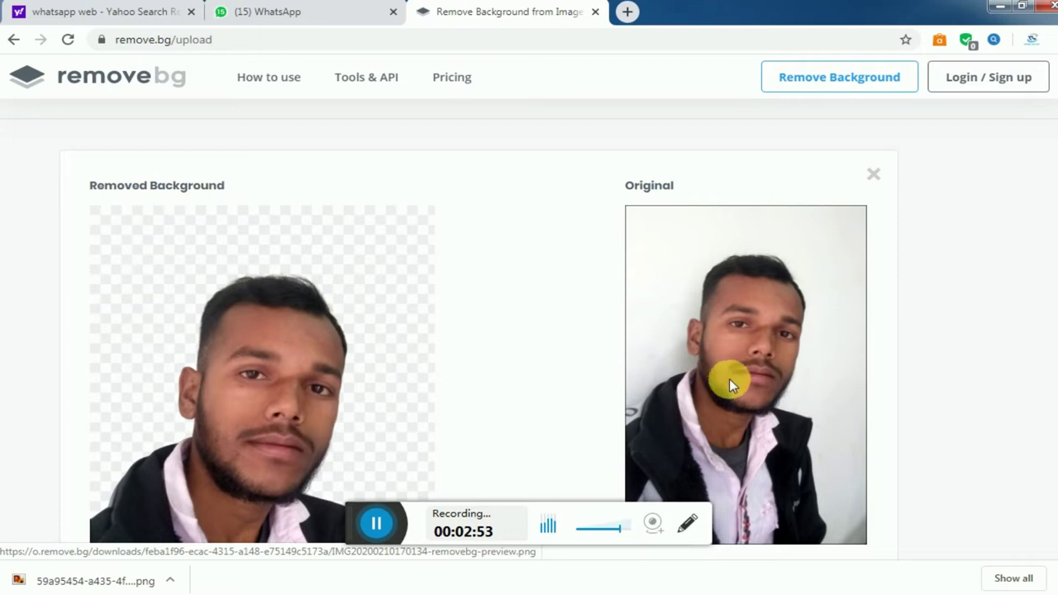
scroll(728, 378, "down", 3)
scroll(491, 389, "up", 2)
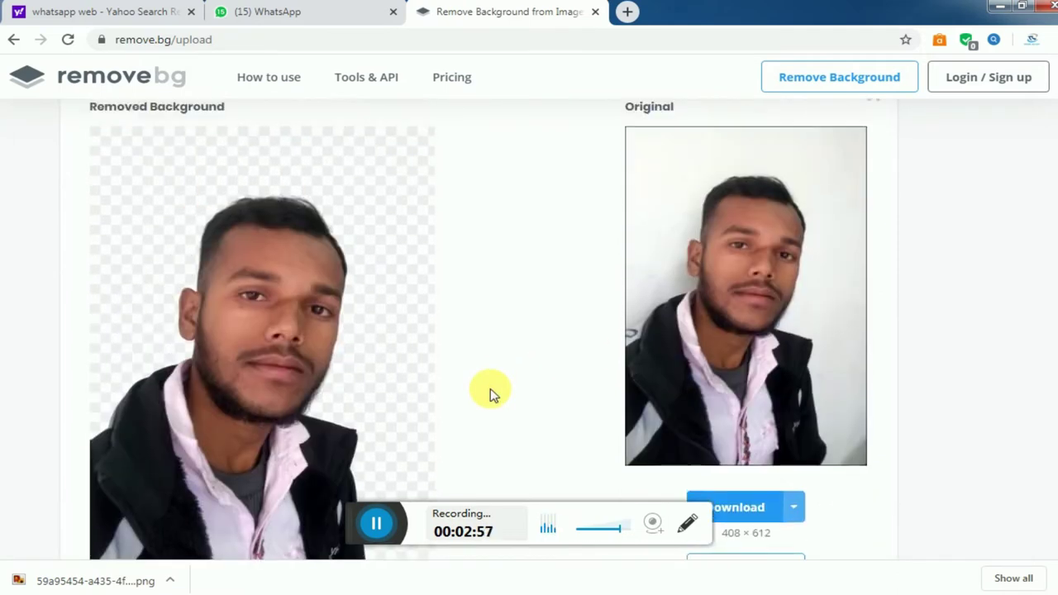
scroll(491, 393, "down", 2)
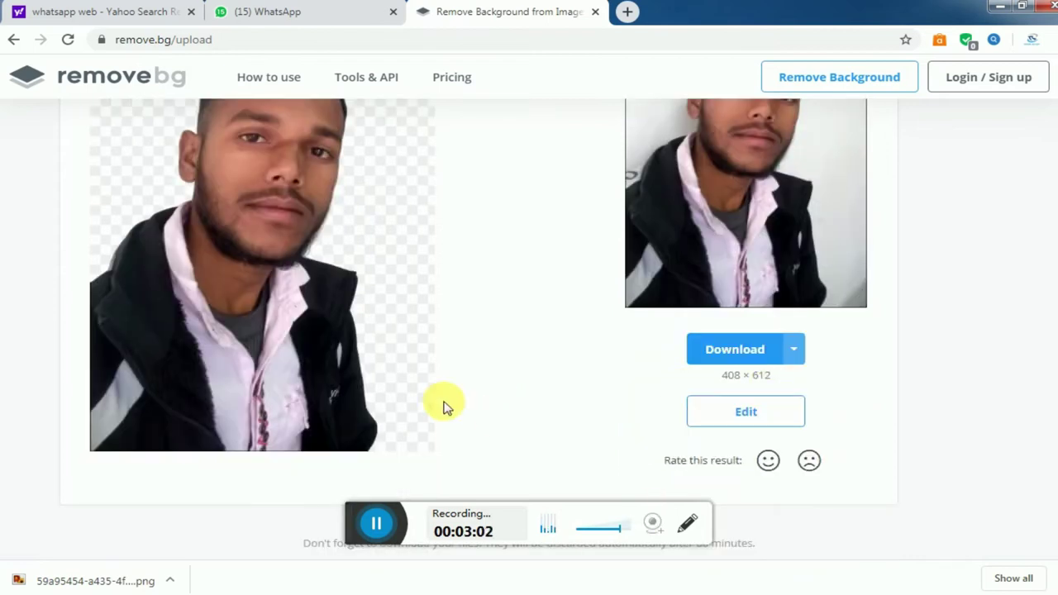
left_click(687, 524)
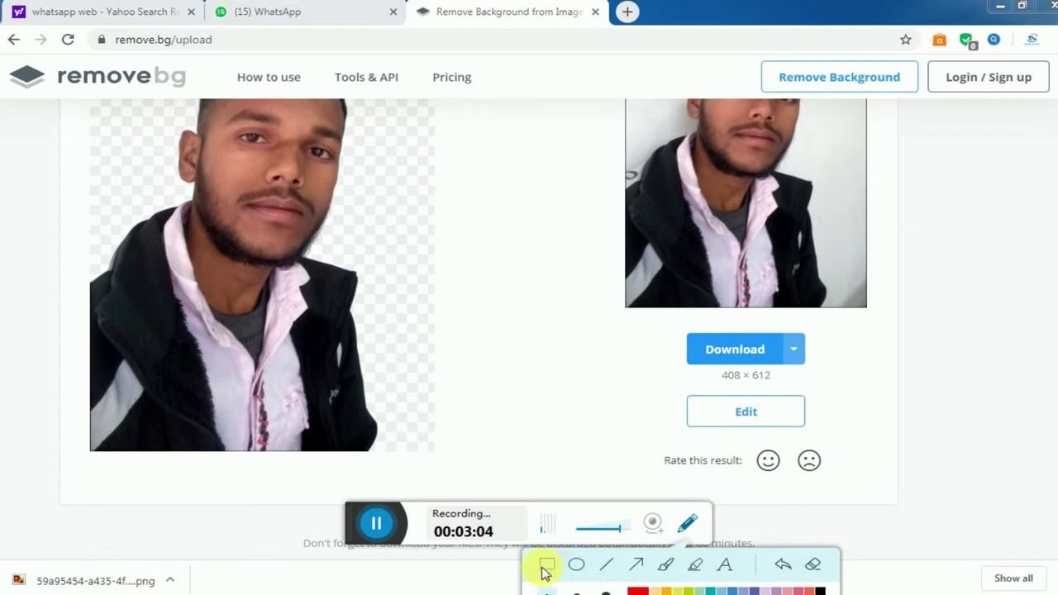
mouse_move(662, 389)
left_mouse_down()
mouse_move(739, 425)
mouse_move(835, 433)
left_mouse_up()
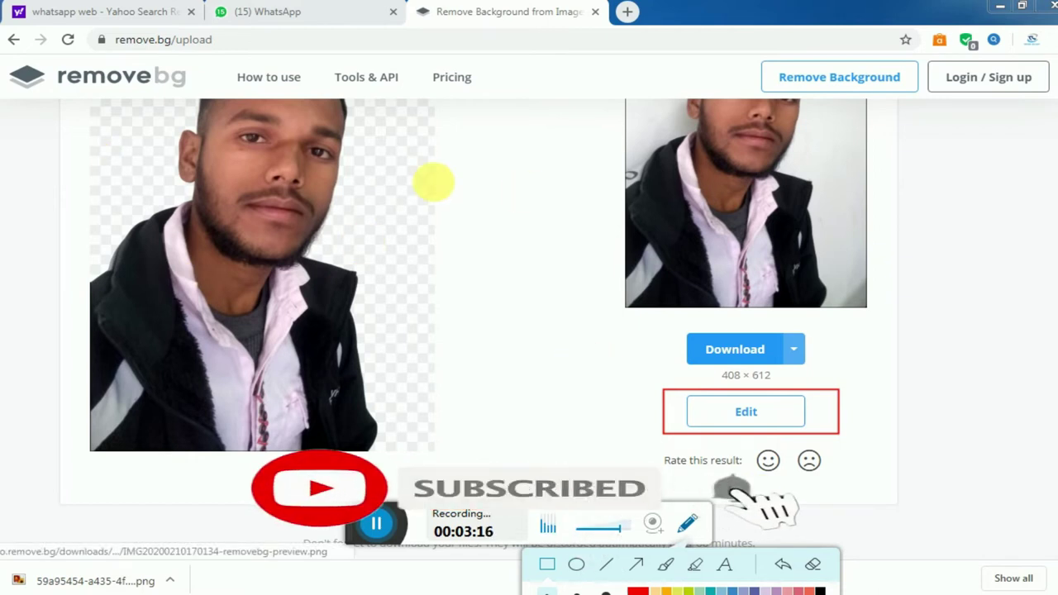
left_click(723, 412)
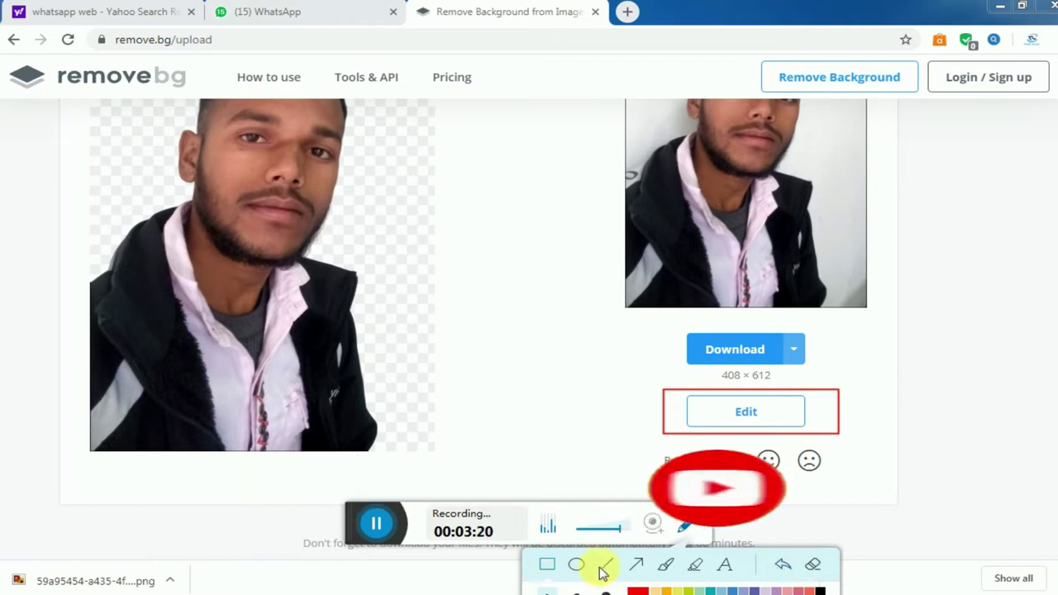
left_click(783, 563)
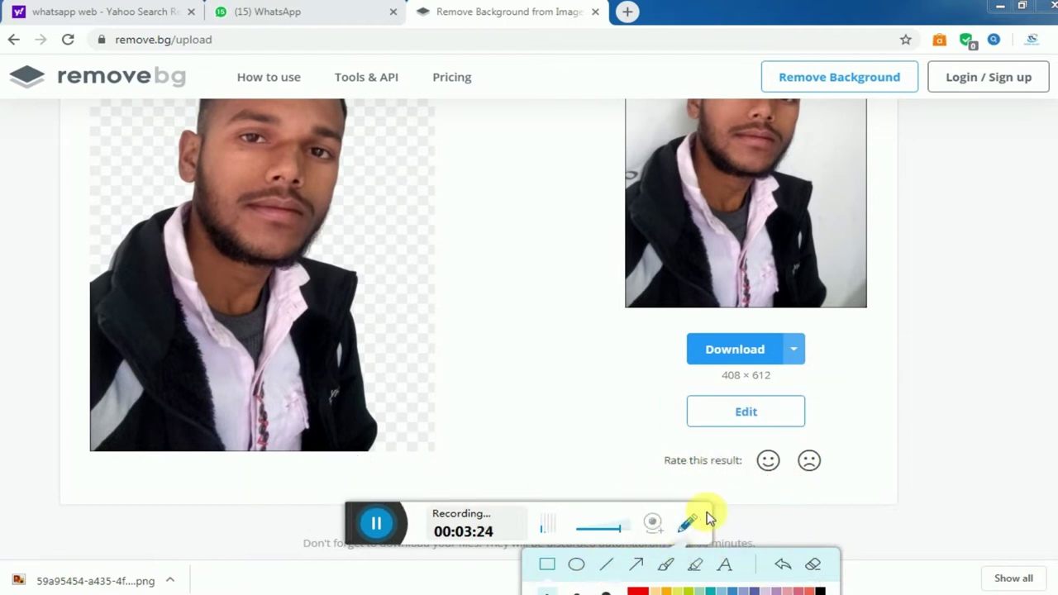
Open the cutout for editing and apply the background photo with blurred round lights and a tower against a blue sky
left_click(746, 413)
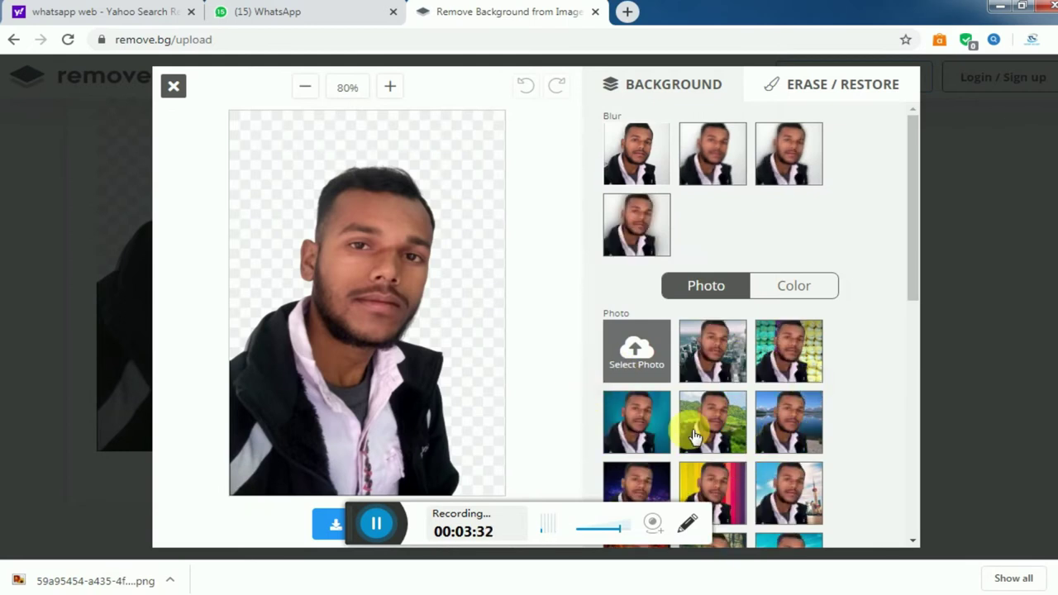
scroll(694, 422, "down", 1)
scroll(676, 415, "down", 1)
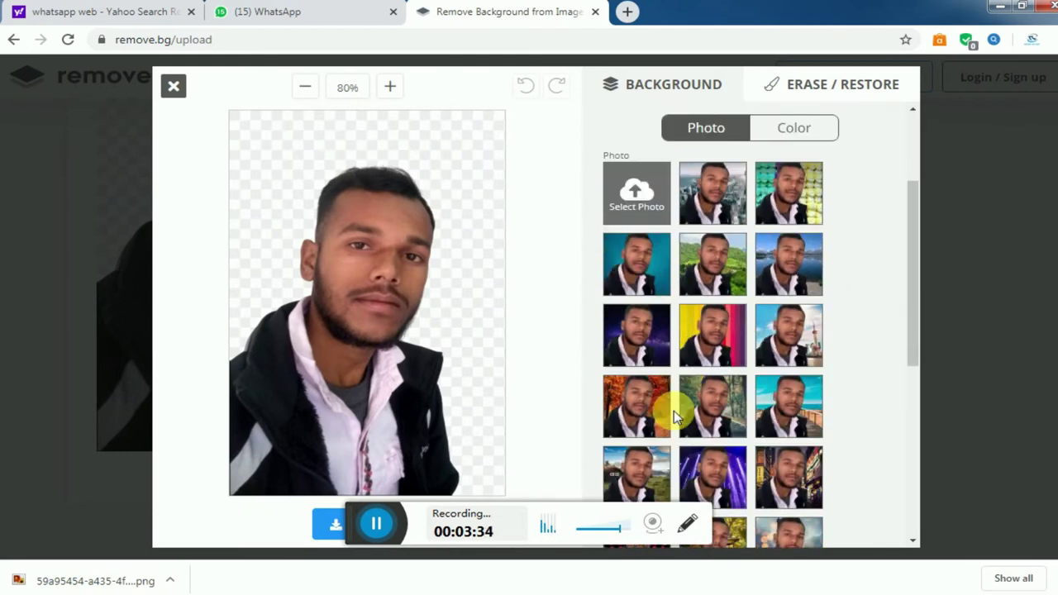
scroll(698, 414, "down", 1)
scroll(715, 421, "down", 2)
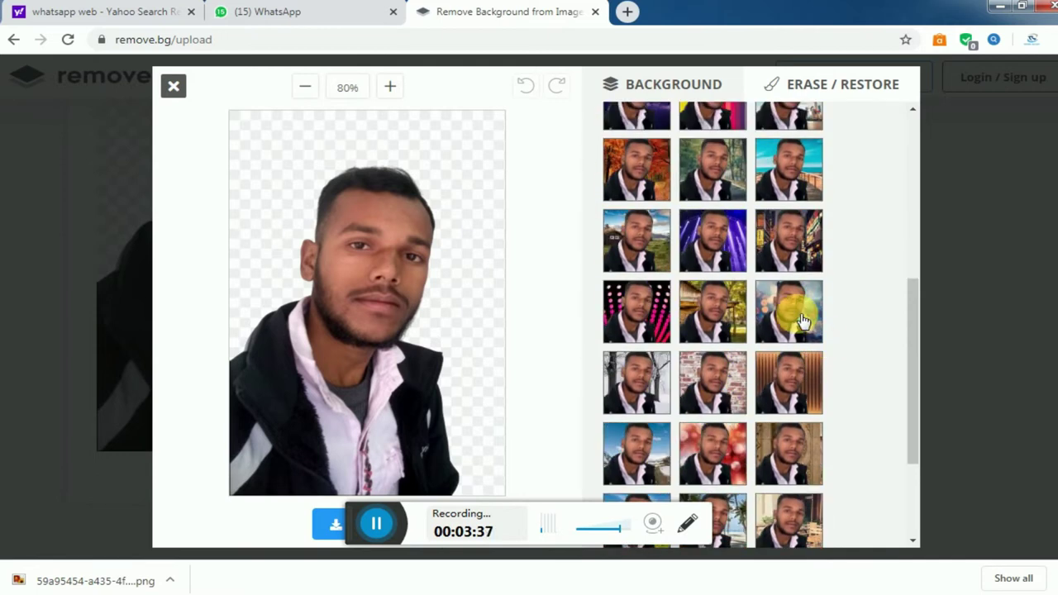
left_click(801, 321)
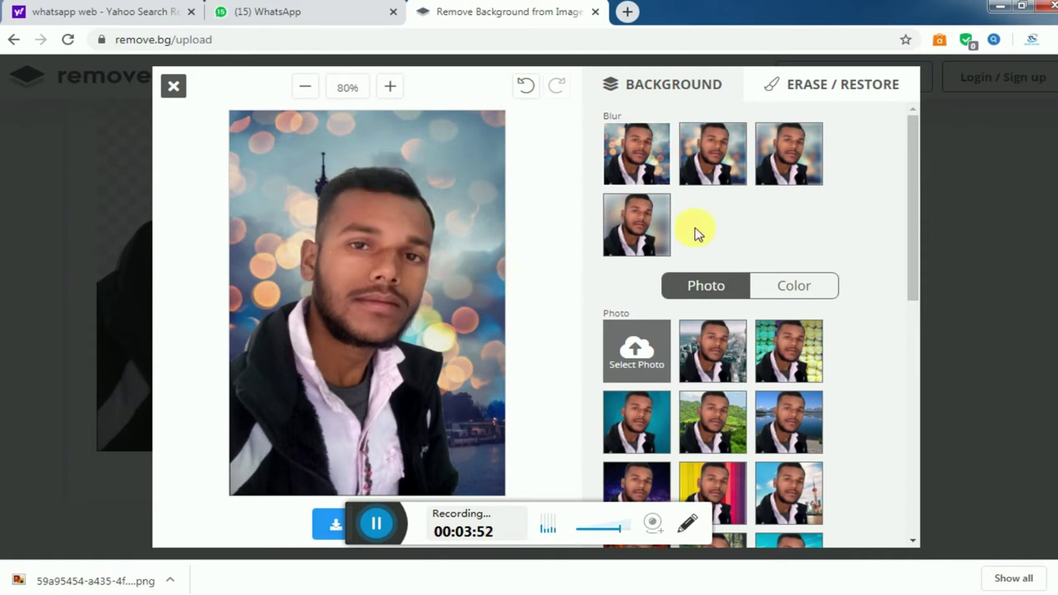
Increase the blur of the background behind the portrait level by level up to the strongest setting
left_click(711, 162)
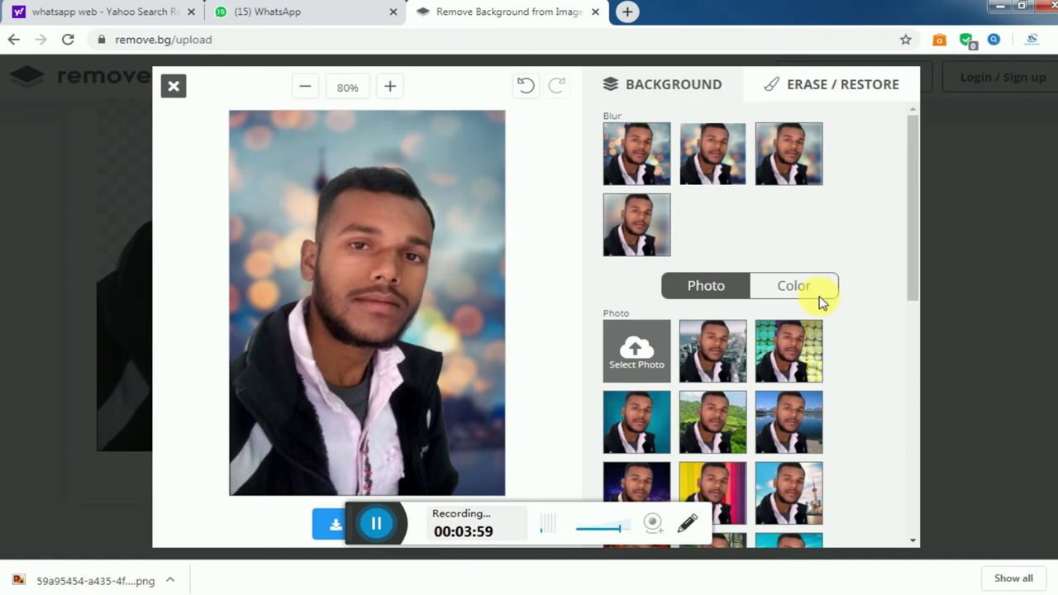
left_click(806, 161)
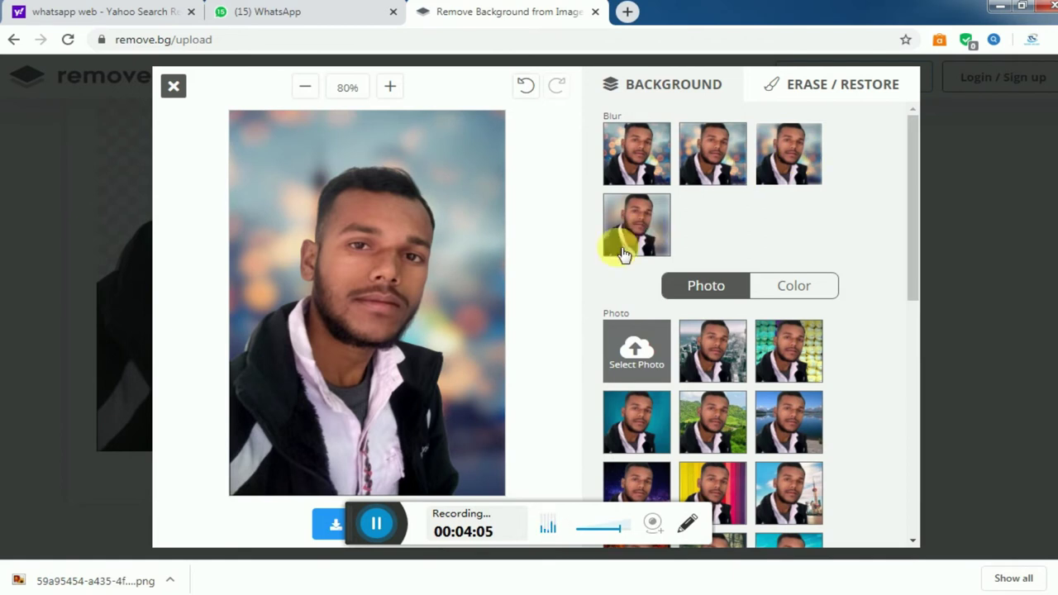
left_click(635, 224)
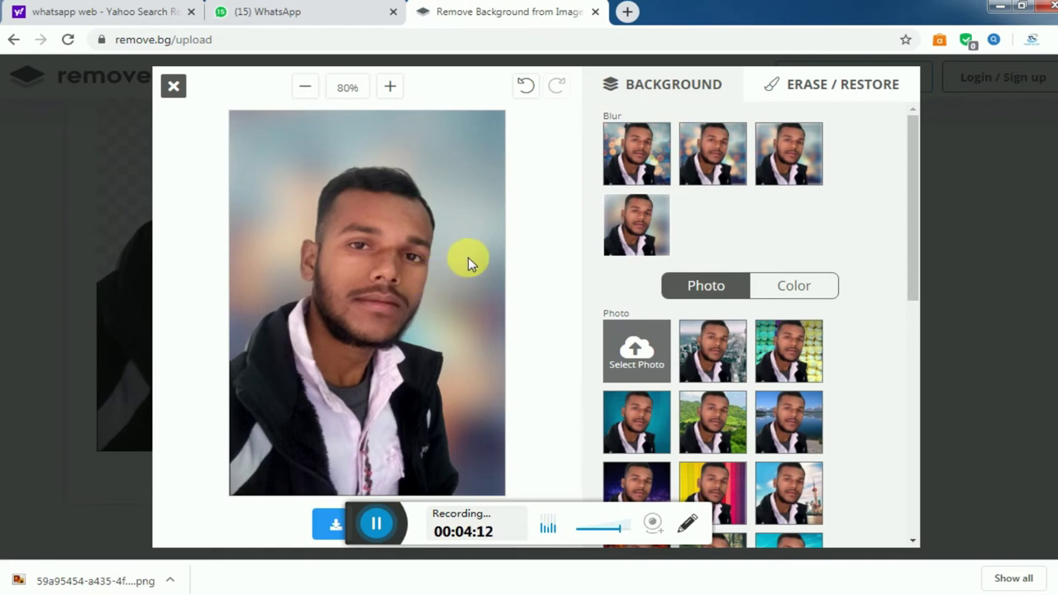
Replace the background with the aerial city skyline photo, followed by the green, purple and yellow pattern
left_click(713, 352)
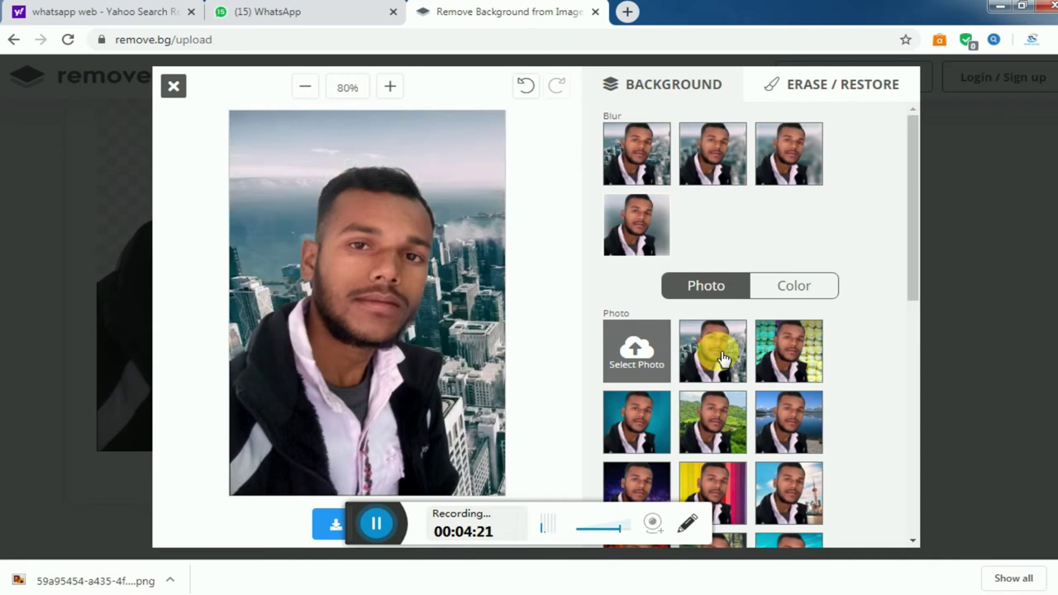
left_click(774, 432)
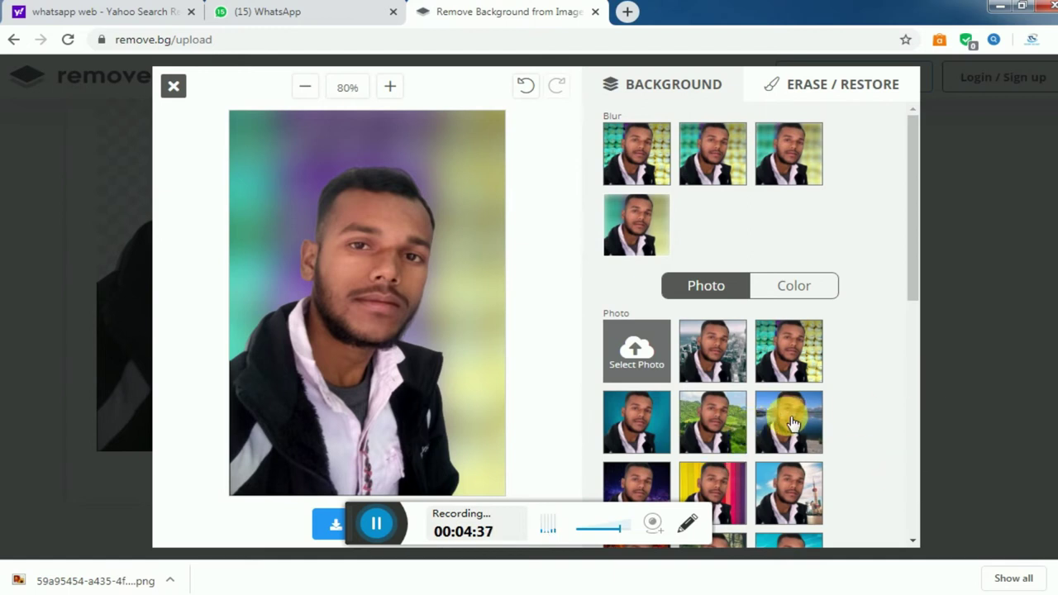
Apply the photo of palm trees on a beach as the portrait's background, keeping the strongest blur
scroll(791, 423, "down", 2)
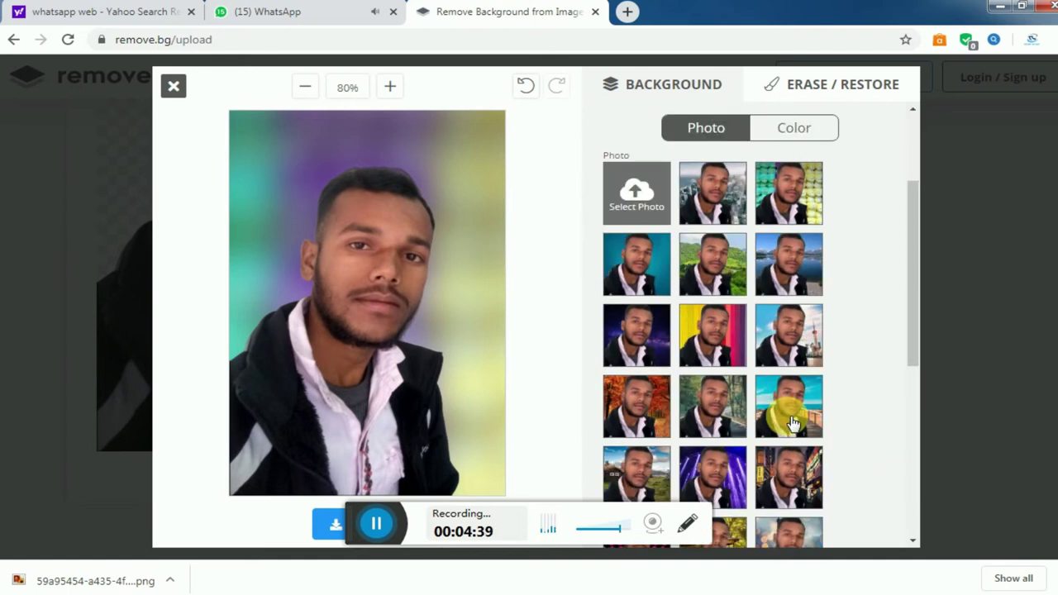
scroll(792, 423, "down", 1)
scroll(777, 419, "down", 3)
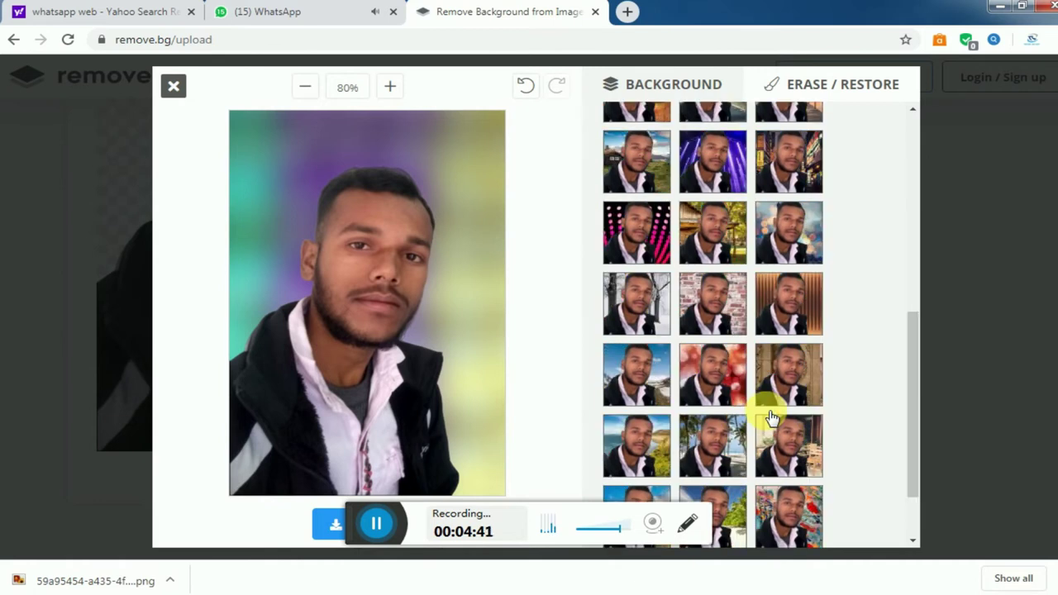
scroll(765, 405, "down", 1)
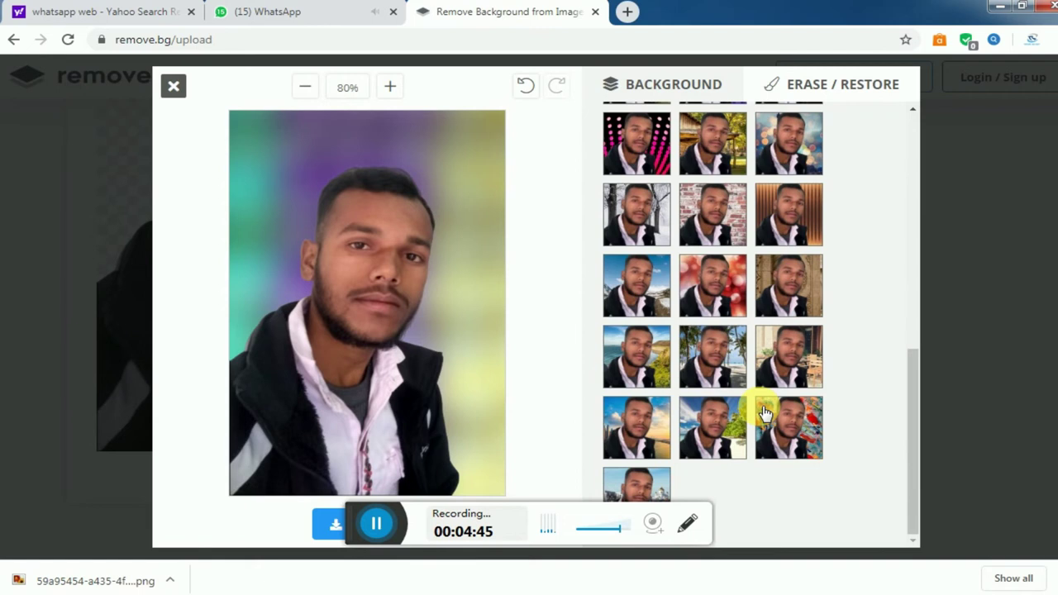
left_click(719, 379)
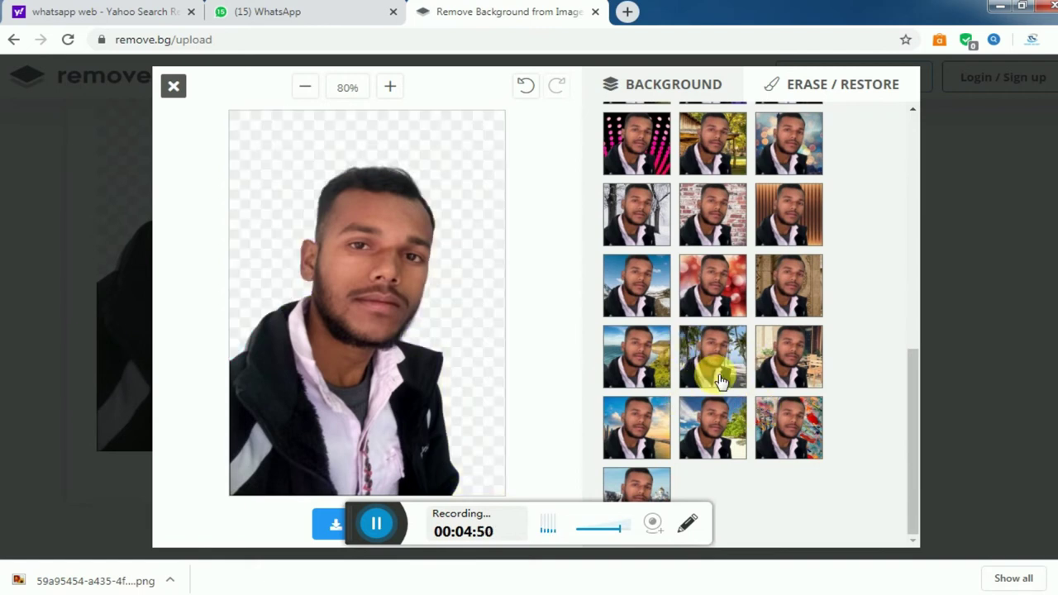
scroll(719, 379, "up", 5)
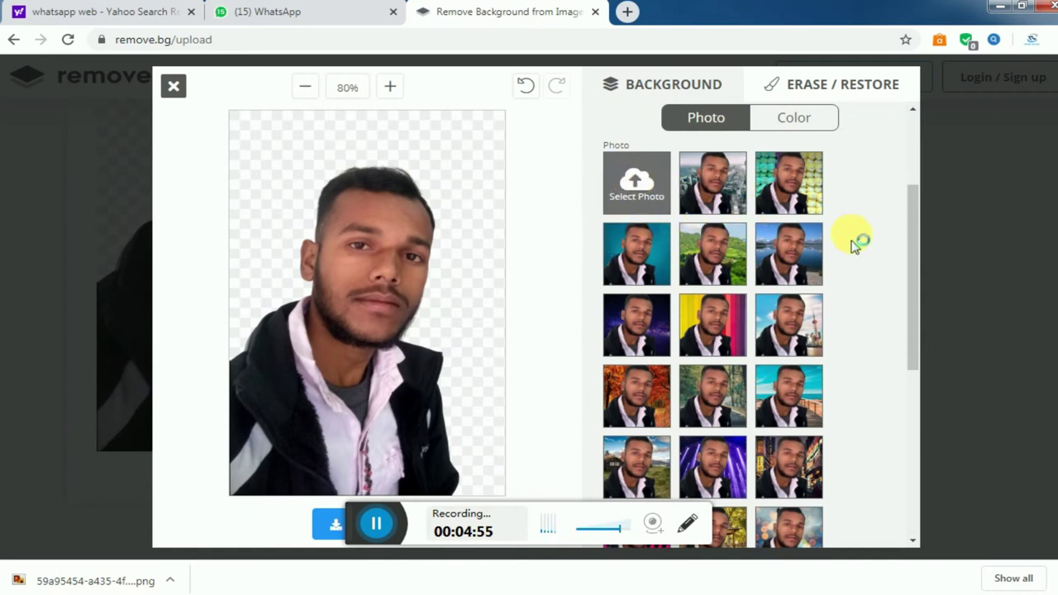
left_click(790, 257)
scroll(639, 198, "up", 2)
left_click(639, 199)
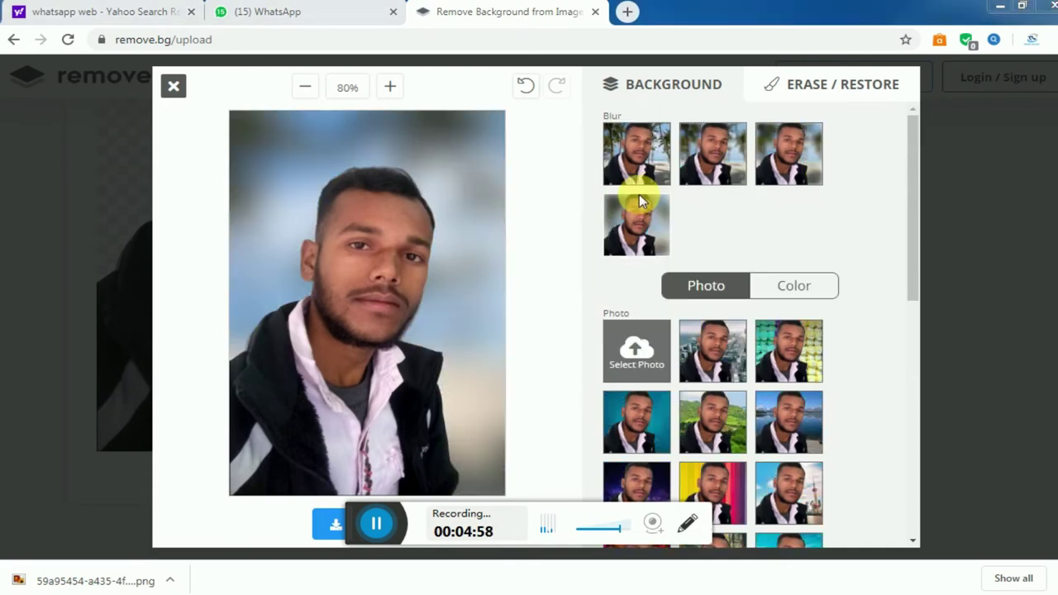
left_click(640, 347)
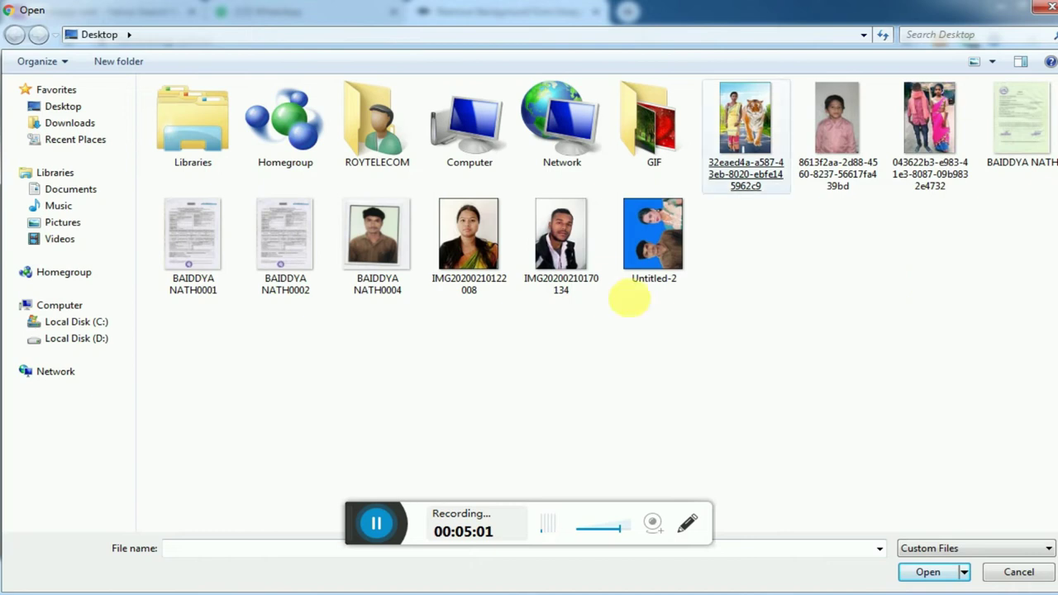
double_click(568, 245)
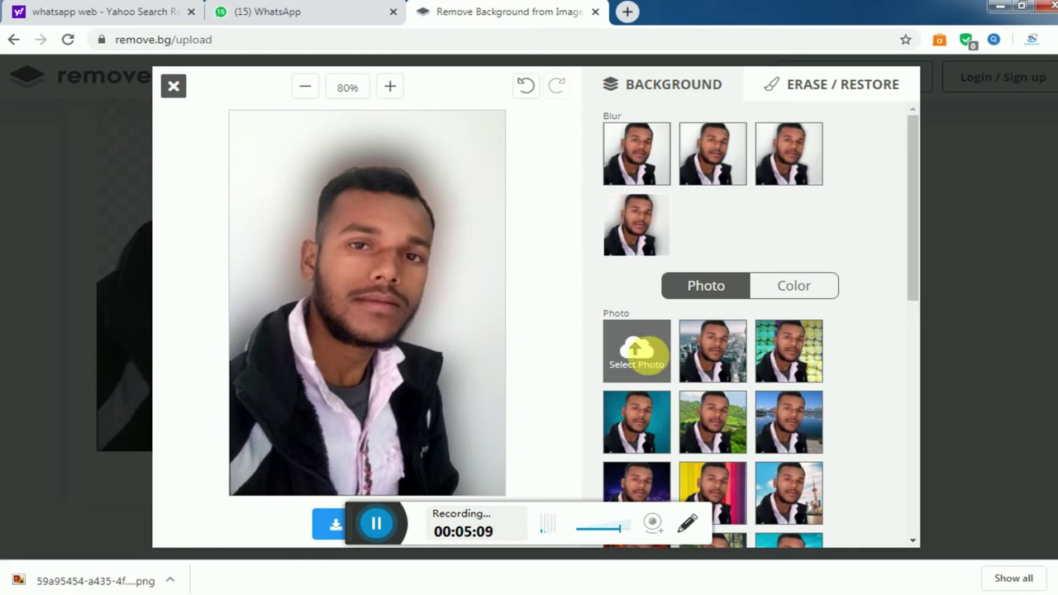
Load the picture th (1) from the desktop folder GIF as a custom background
left_click(641, 366)
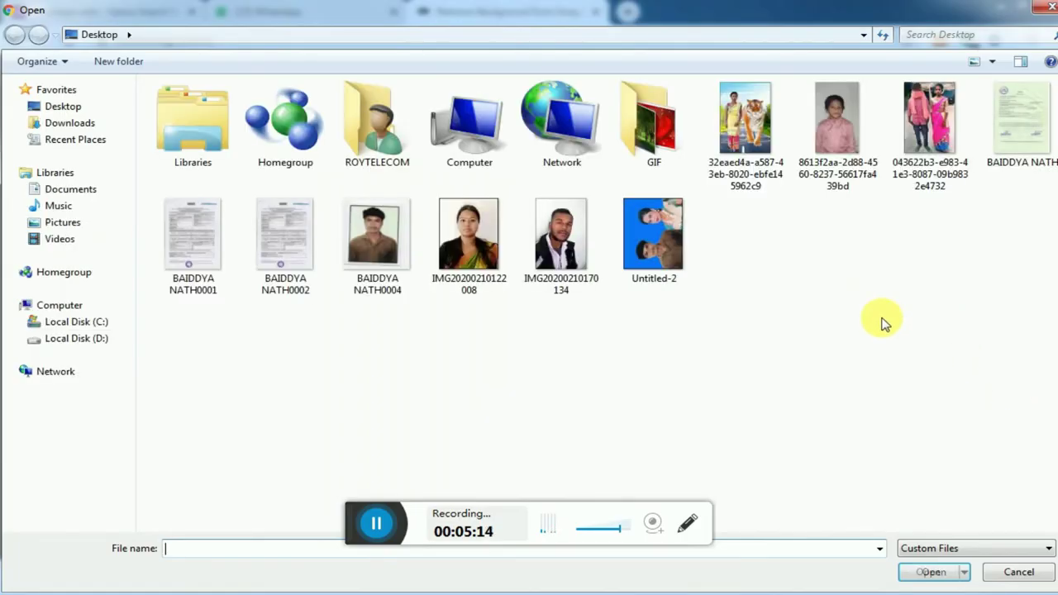
left_click(653, 124)
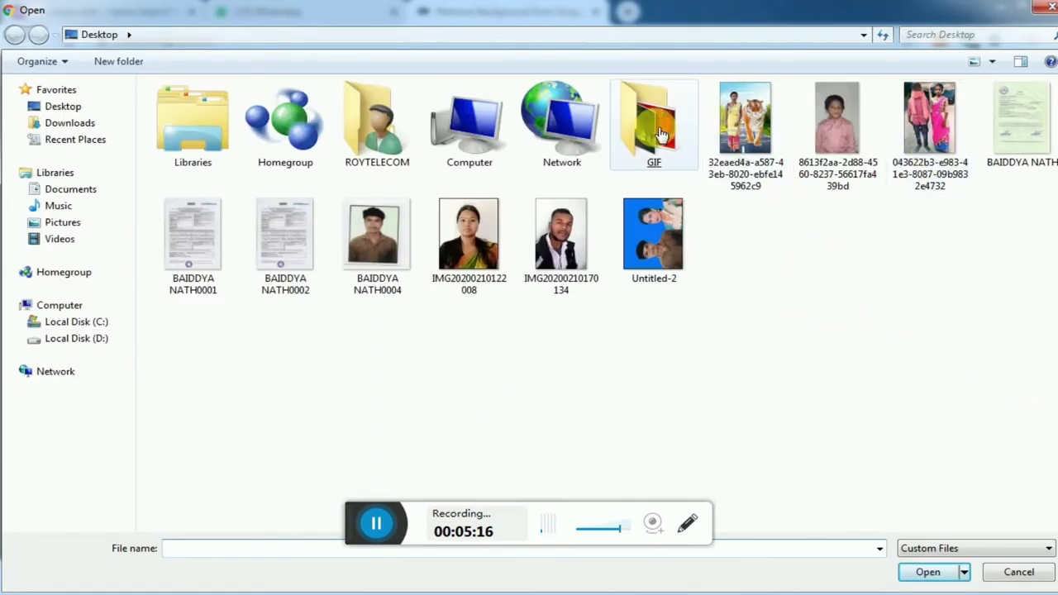
key("Return")
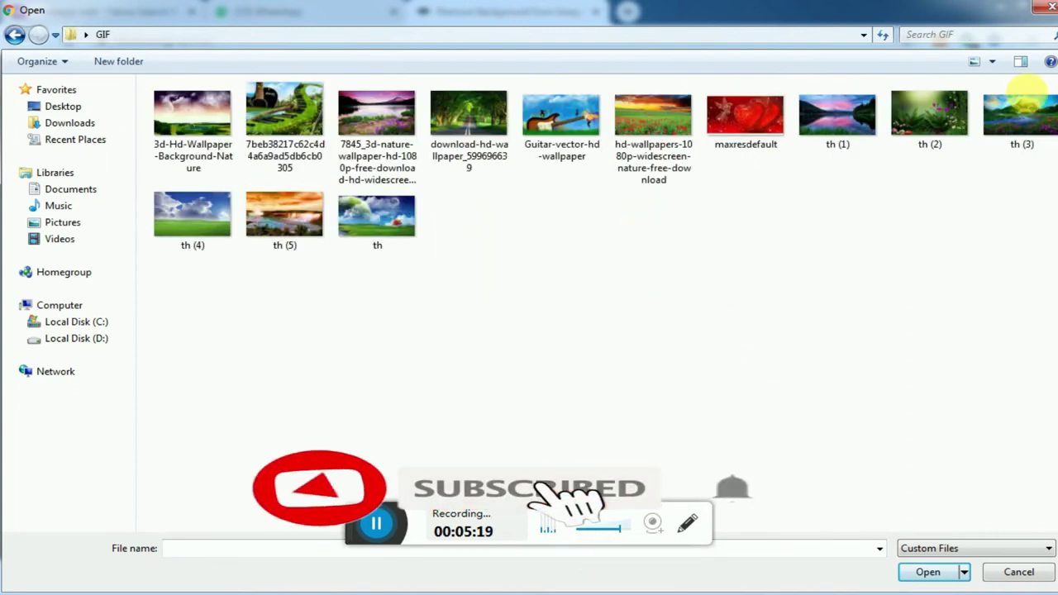
left_click(847, 136)
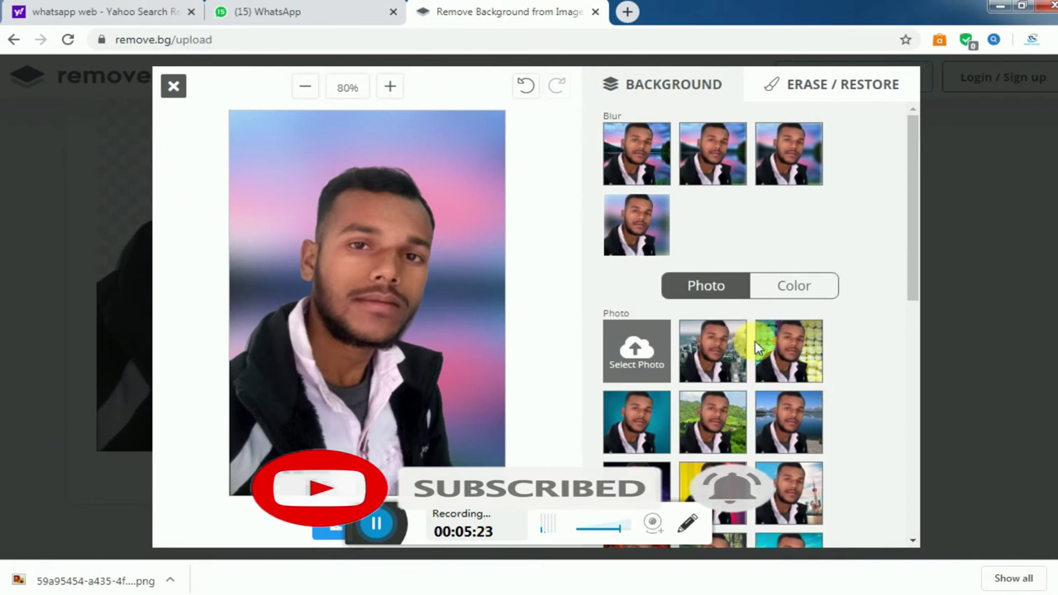
Remove the blur from the custom lake background and reapply the strongest blur level
left_click(637, 154)
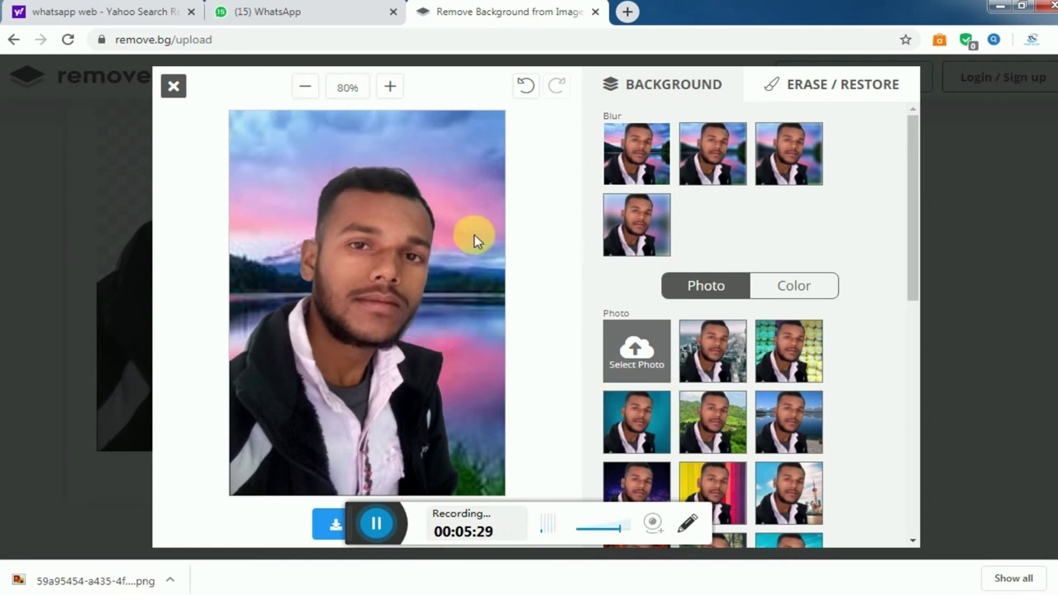
left_click(644, 220)
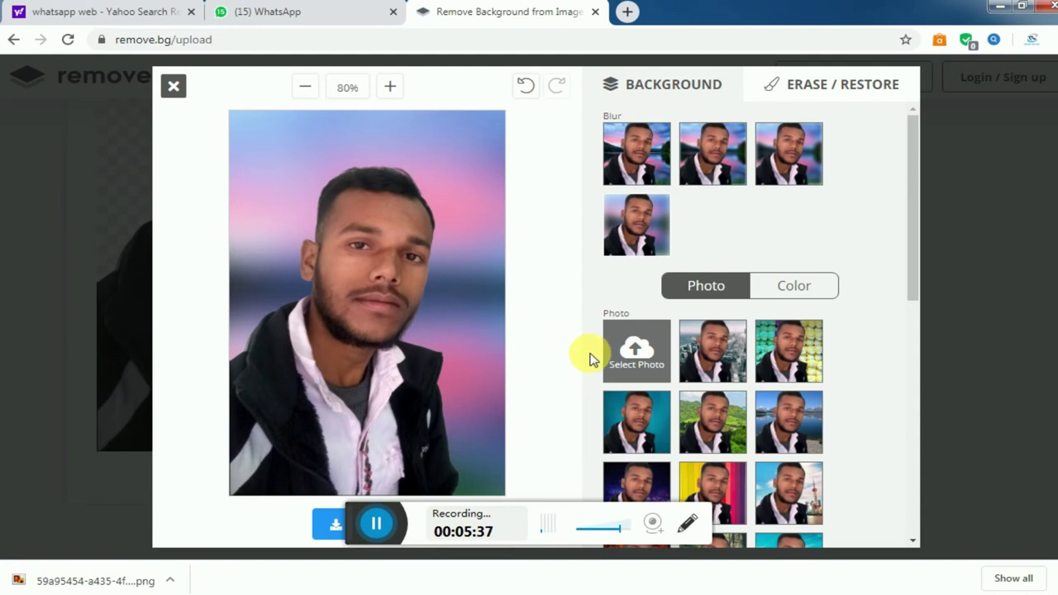
scroll(694, 417, "down", 3)
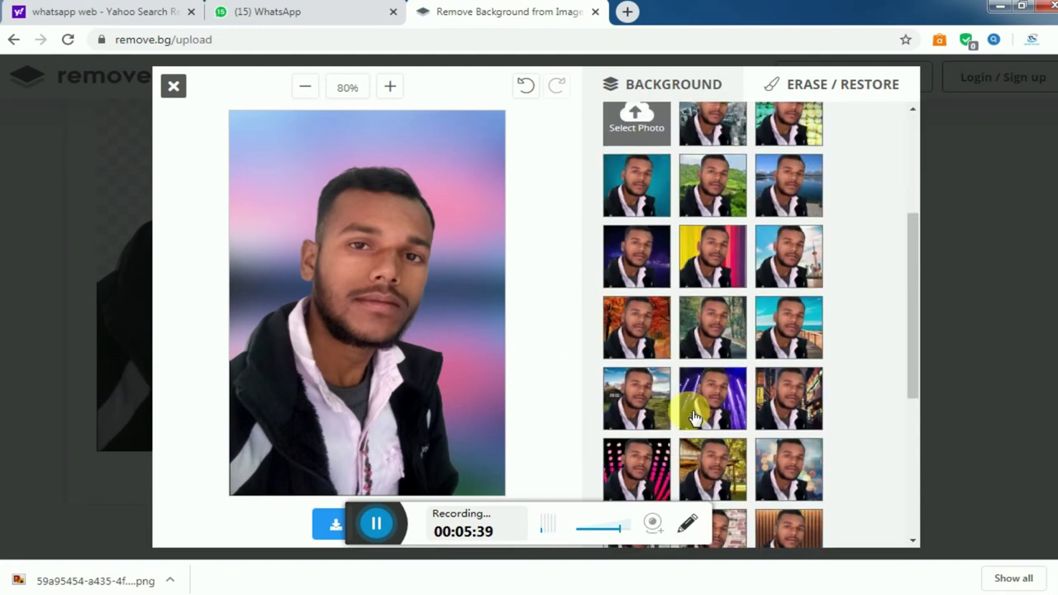
scroll(712, 421, "up", 3)
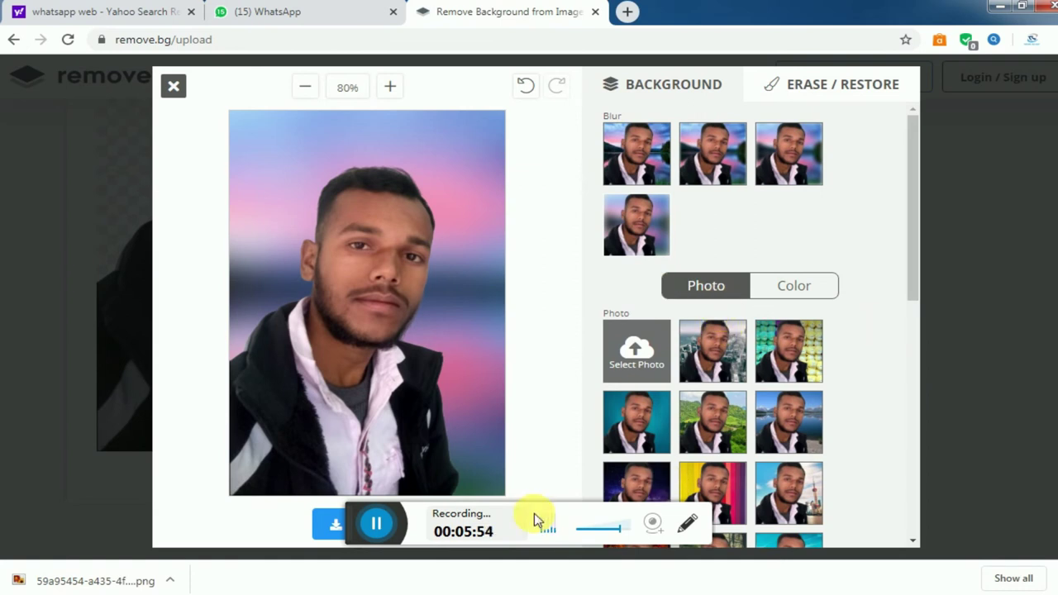
left_click(686, 522)
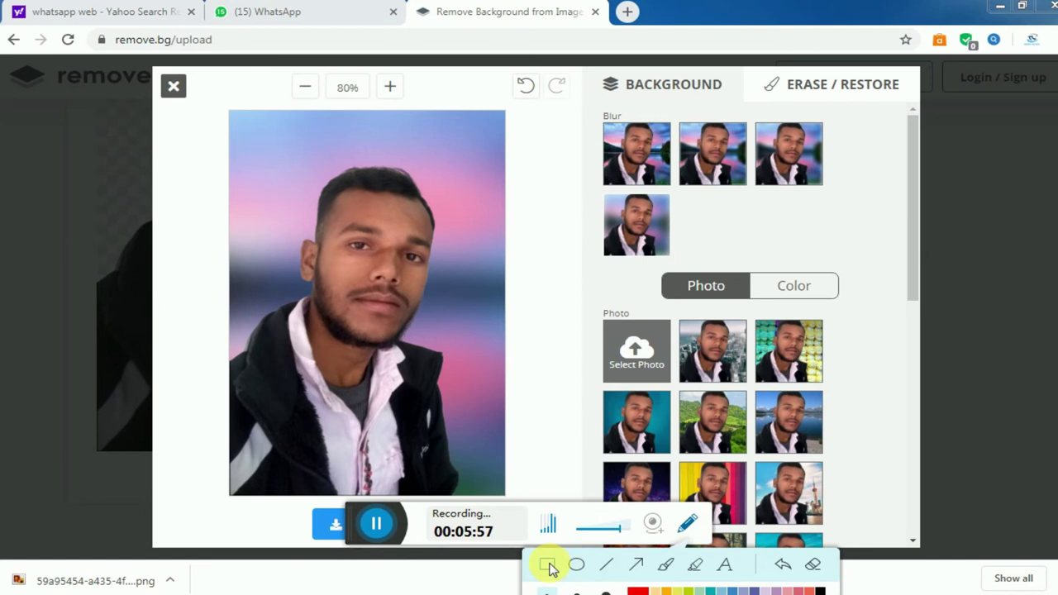
left_click(547, 564)
left_click_drag(751, 246, 838, 306)
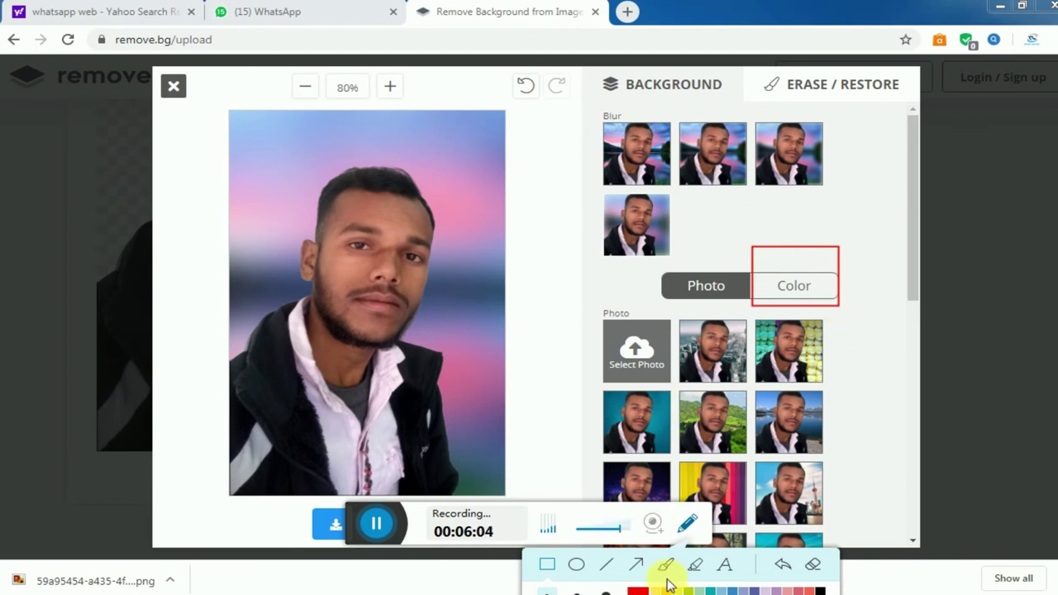
left_click(787, 567)
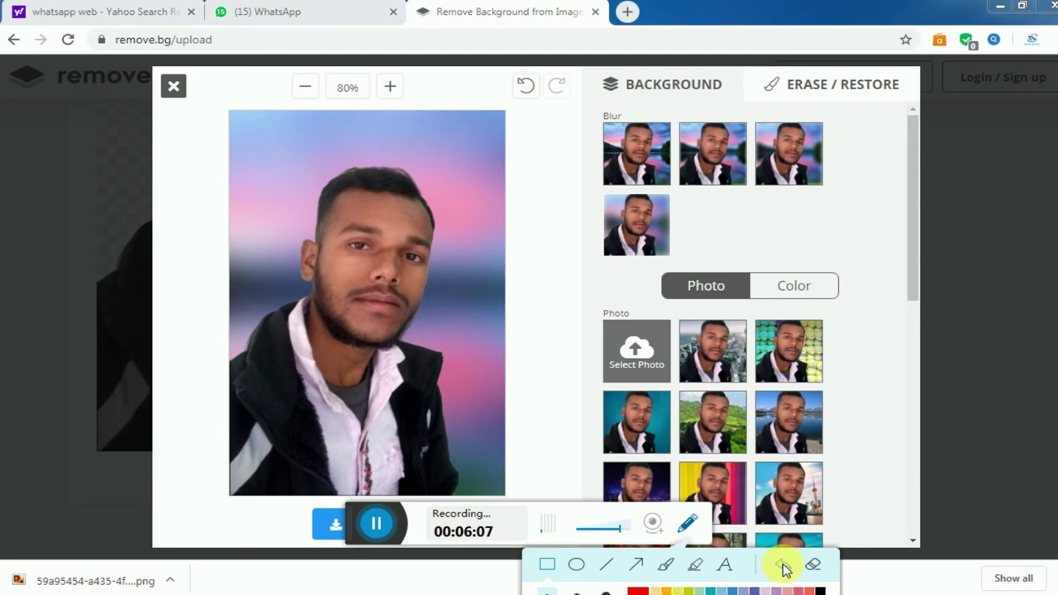
left_click(686, 522)
Switch to solid colour backgrounds and, after trying the medium blue, apply the light blue one
left_click(818, 286)
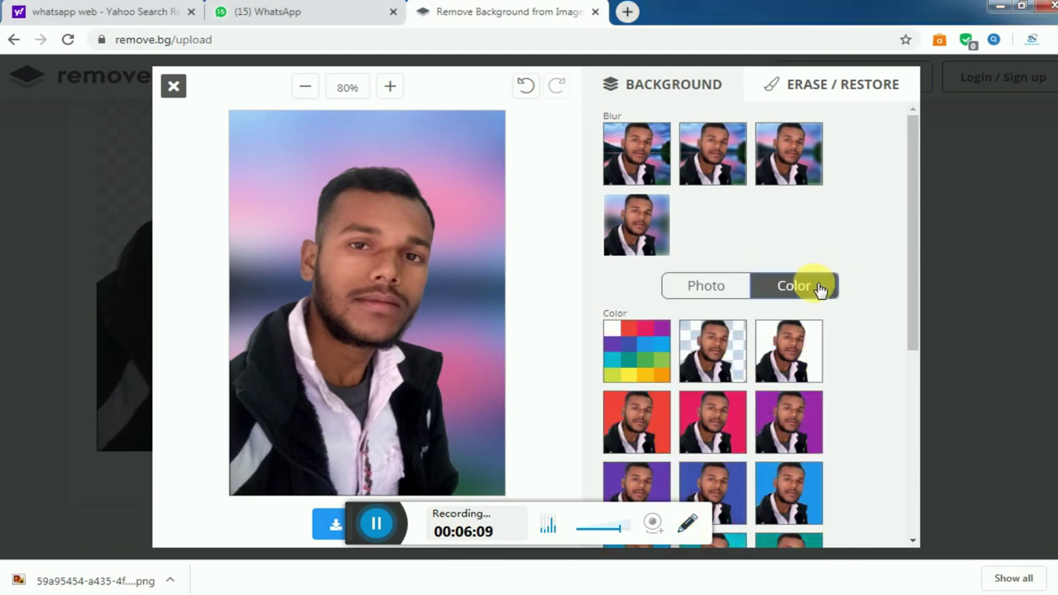
scroll(816, 310, "down", 2)
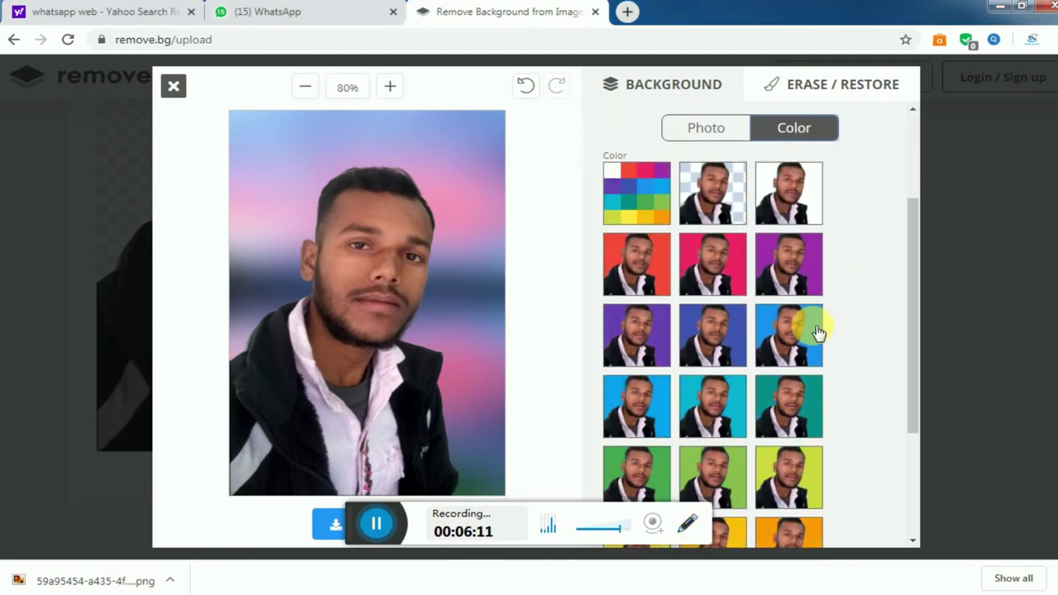
left_click(816, 332)
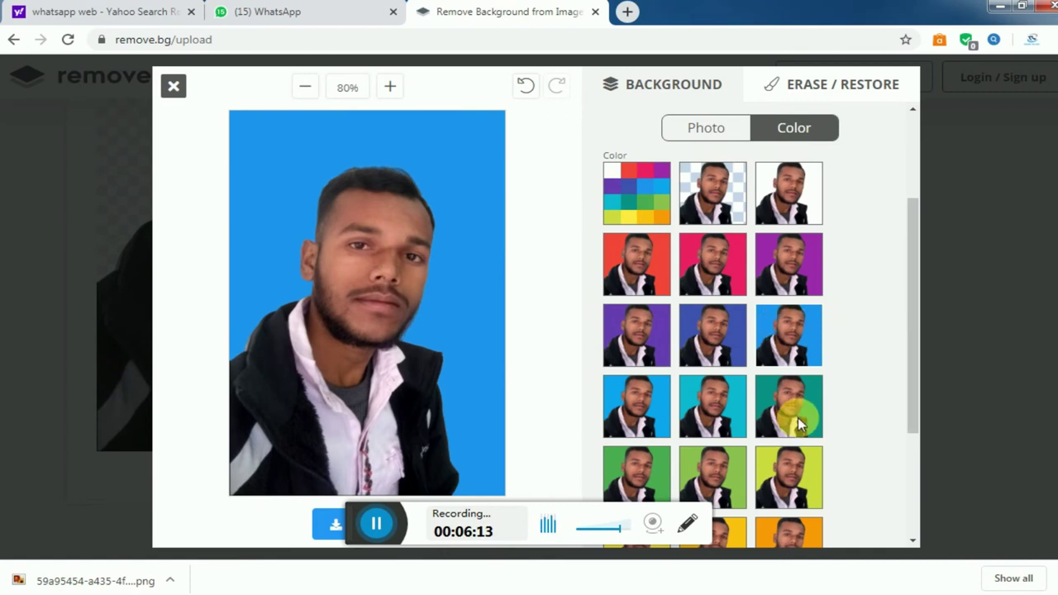
left_click(654, 405)
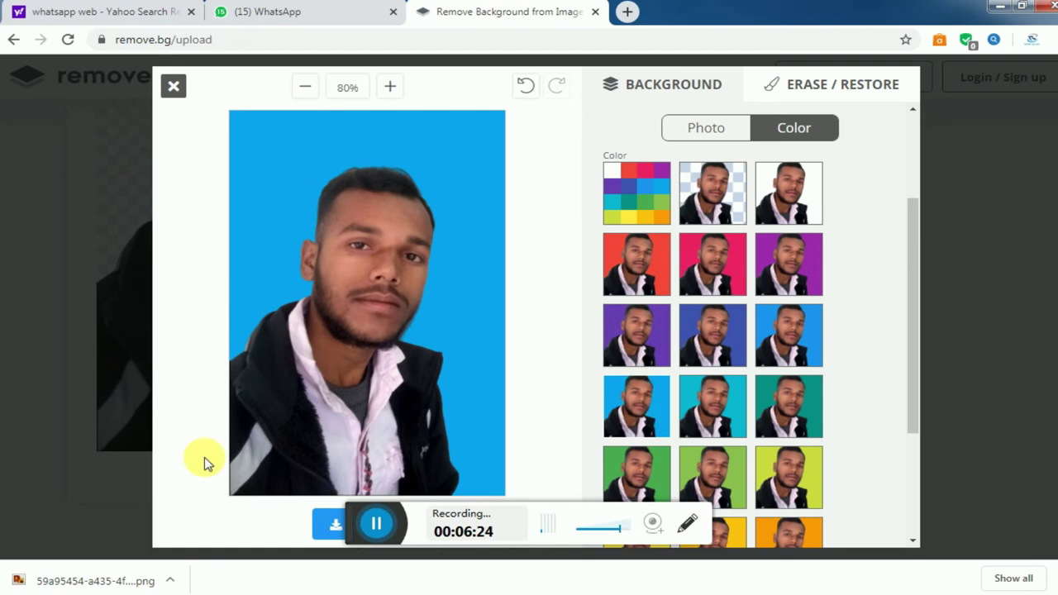
Download the portrait with the light blue background
scroll(743, 300, "down", 3)
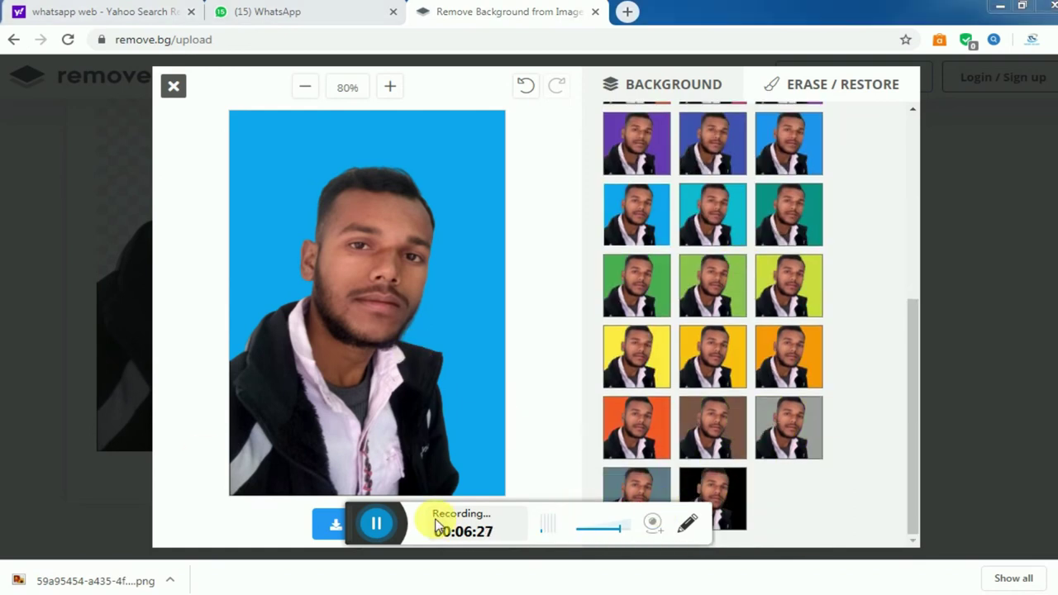
left_click(336, 526)
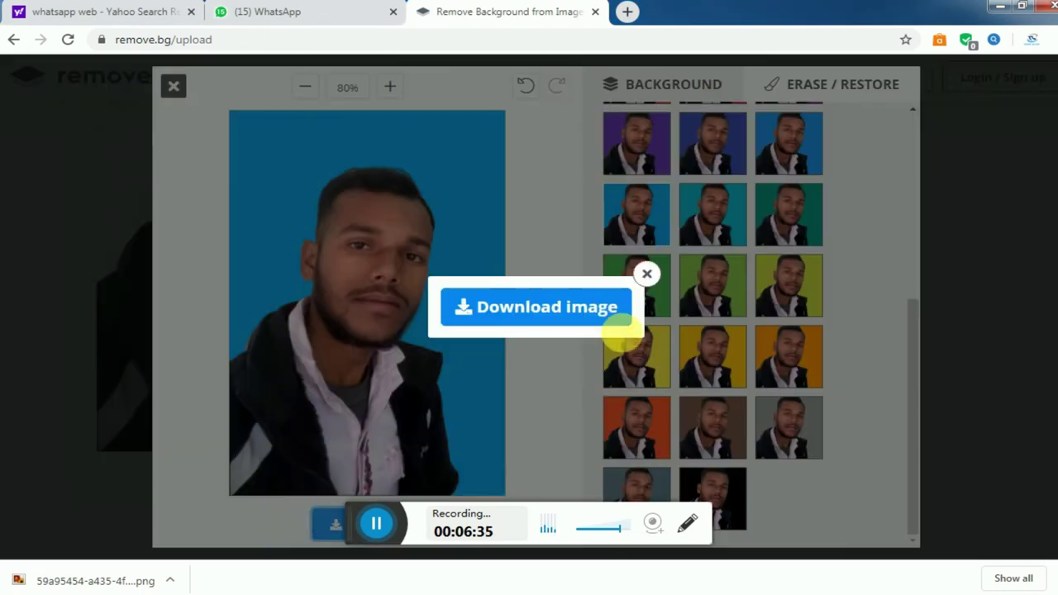
left_click(570, 308)
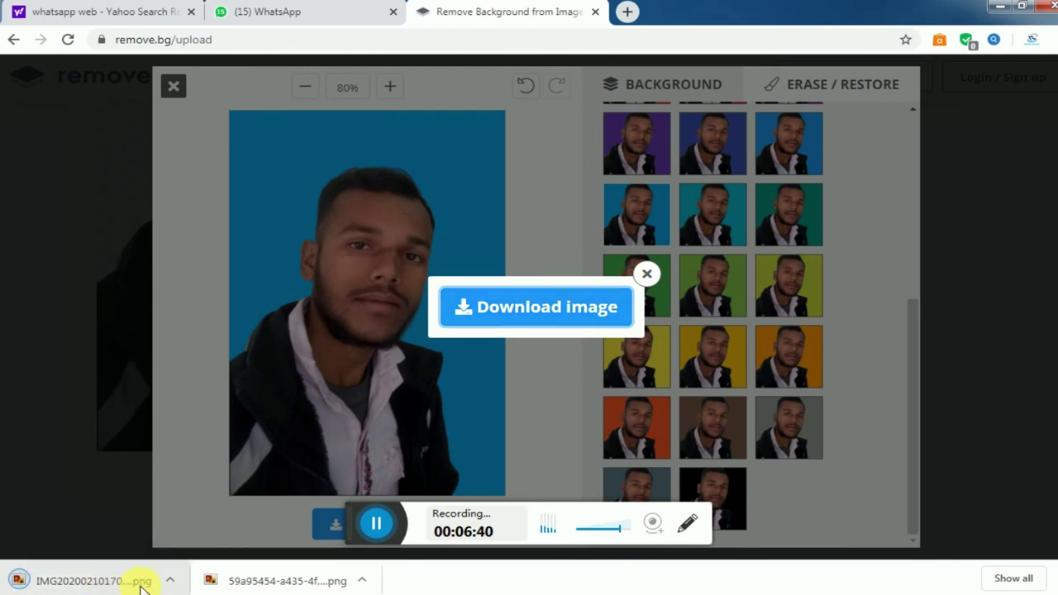
left_click(168, 580)
left_click(202, 526)
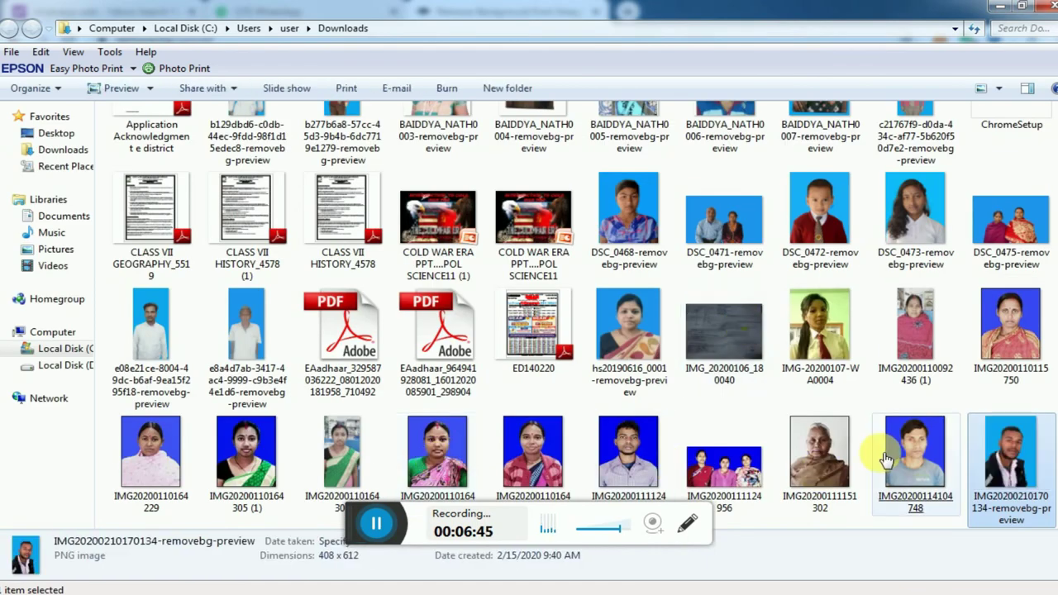
left_click(885, 460)
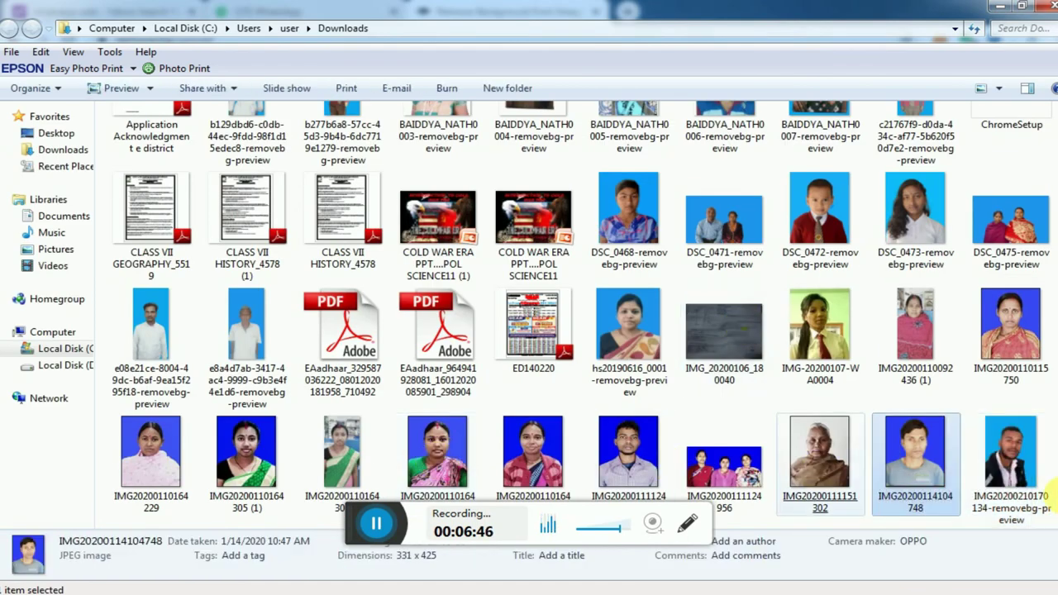
left_click(1009, 459)
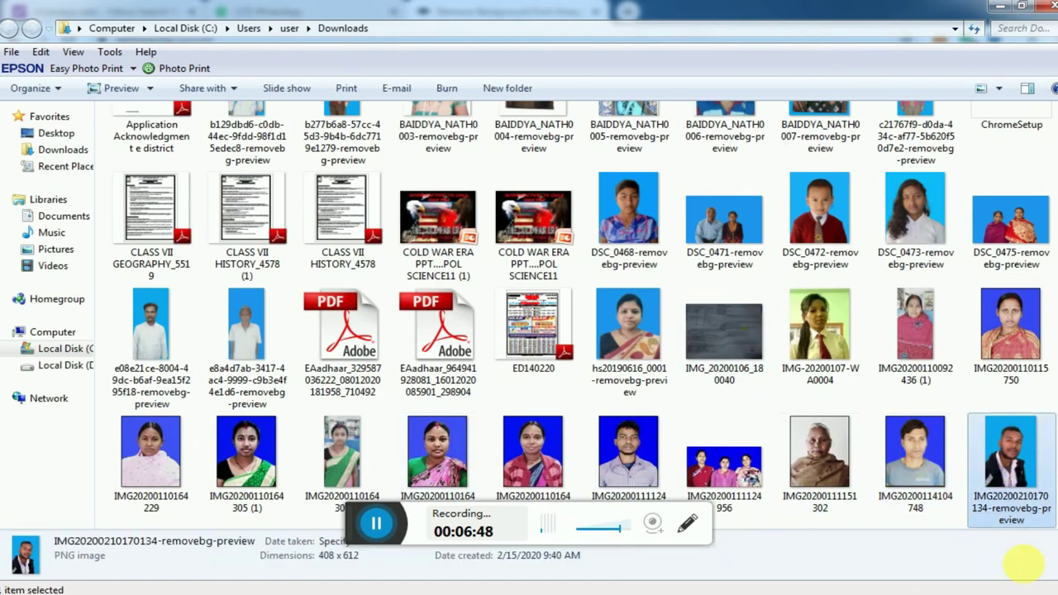
double_click(1030, 535)
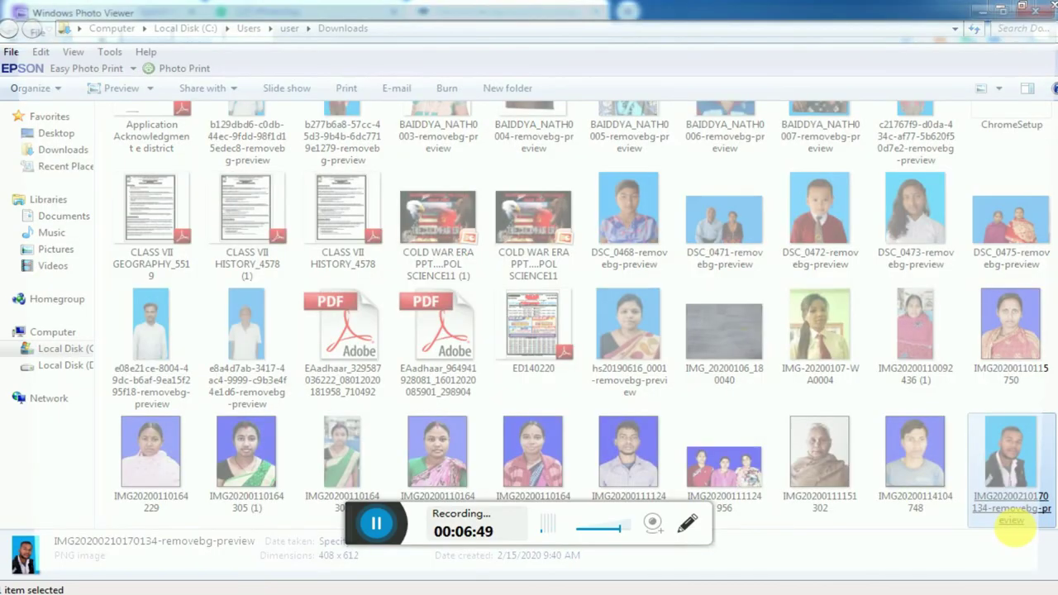
scroll(535, 291, "up", 2)
scroll(649, 331, "up", 2)
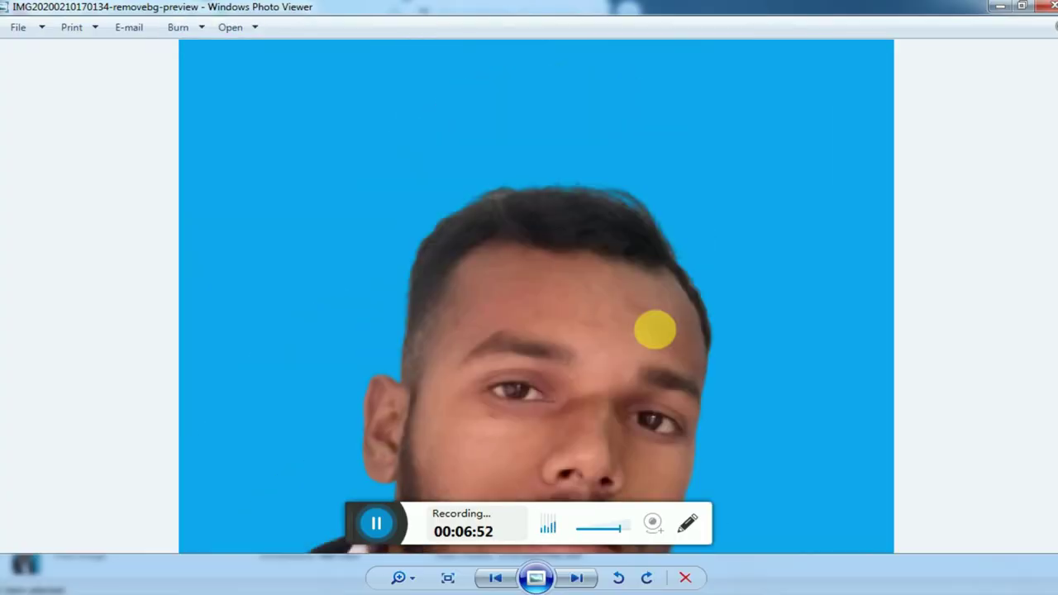
scroll(573, 265, "down", 1)
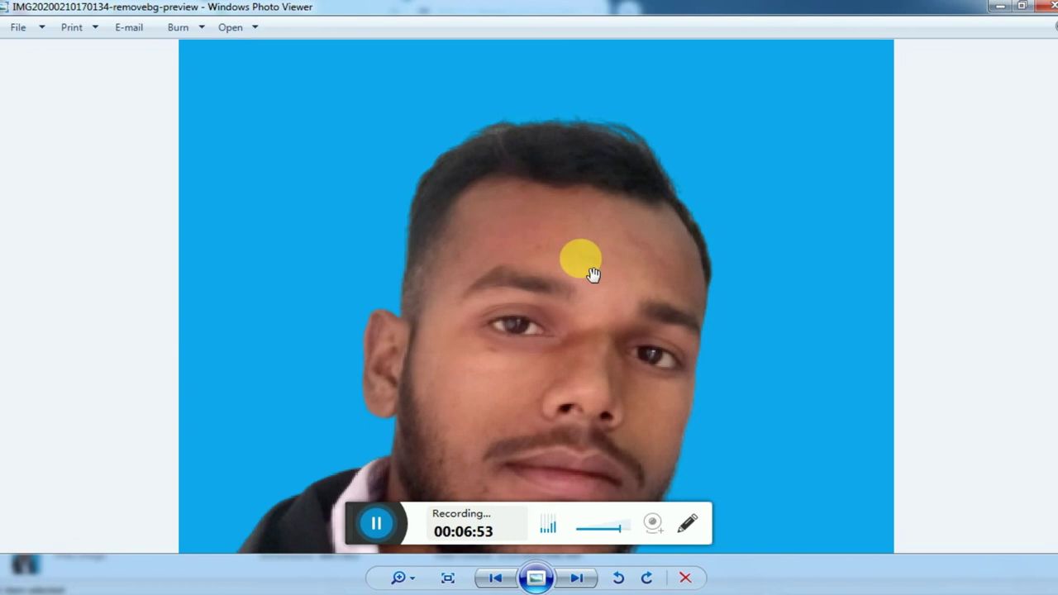
scroll(583, 298, "down", 2)
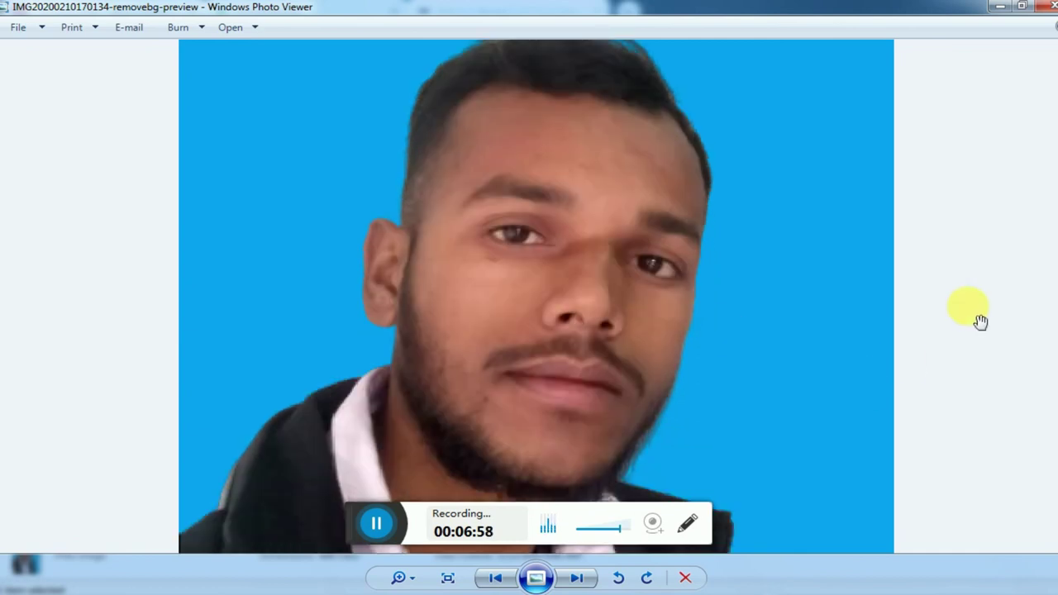
scroll(881, 354, "up", 1)
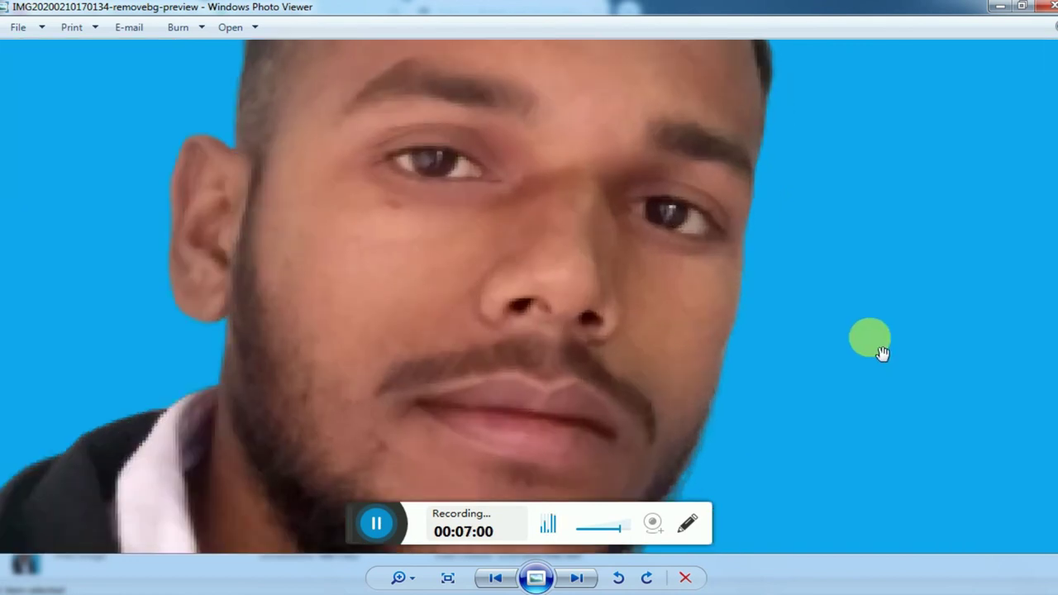
scroll(875, 352, "down", 2)
scroll(865, 345, "down", 1)
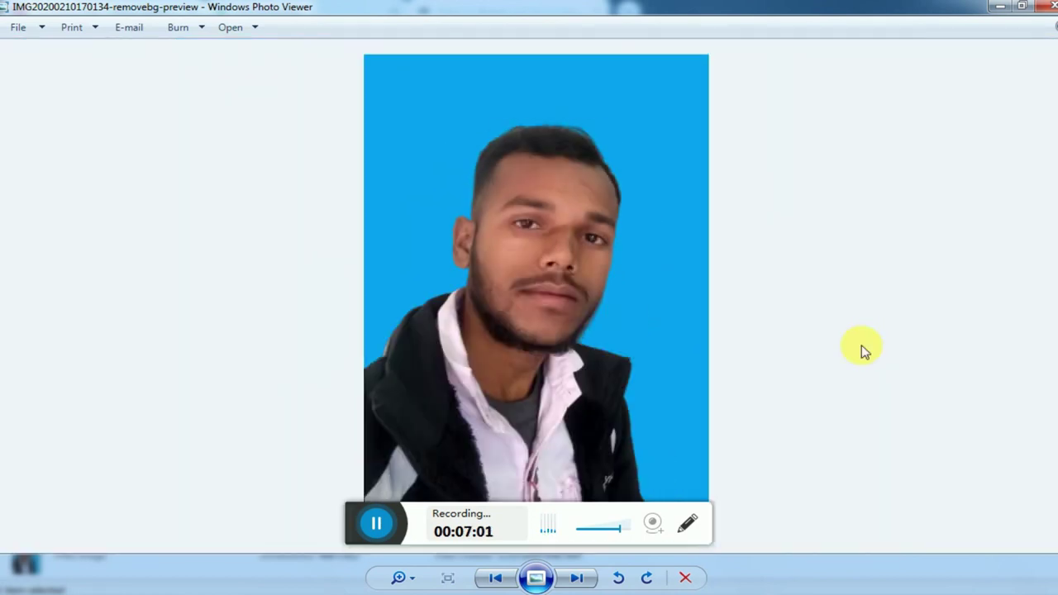